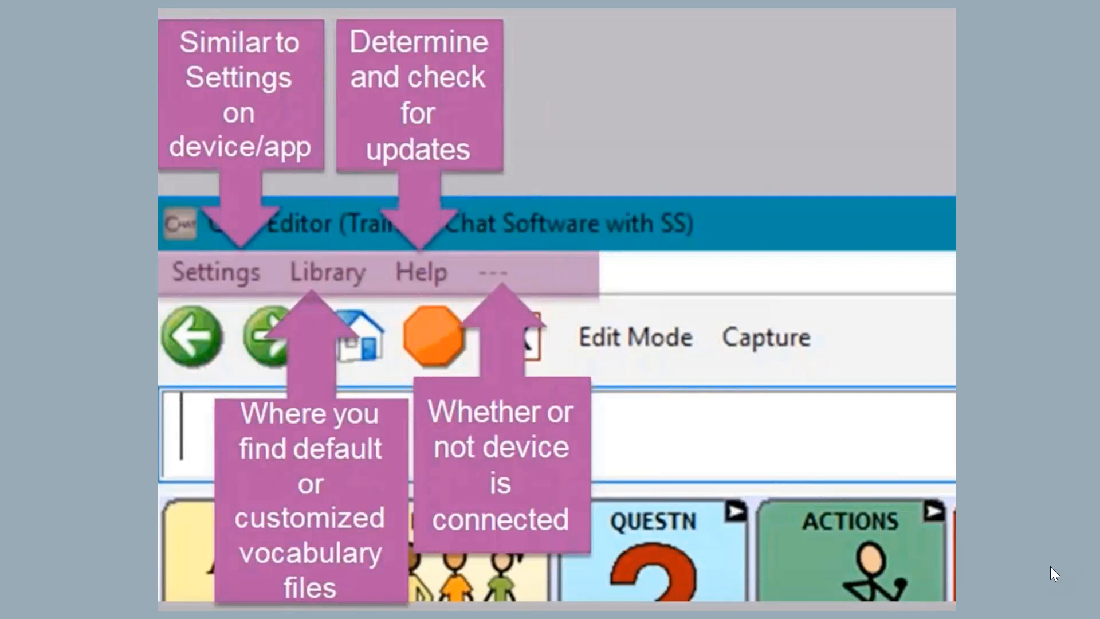
Advance the presentation, switch to the running Chat Editor window, and close it.
{"action": "key", "text": "Right"}
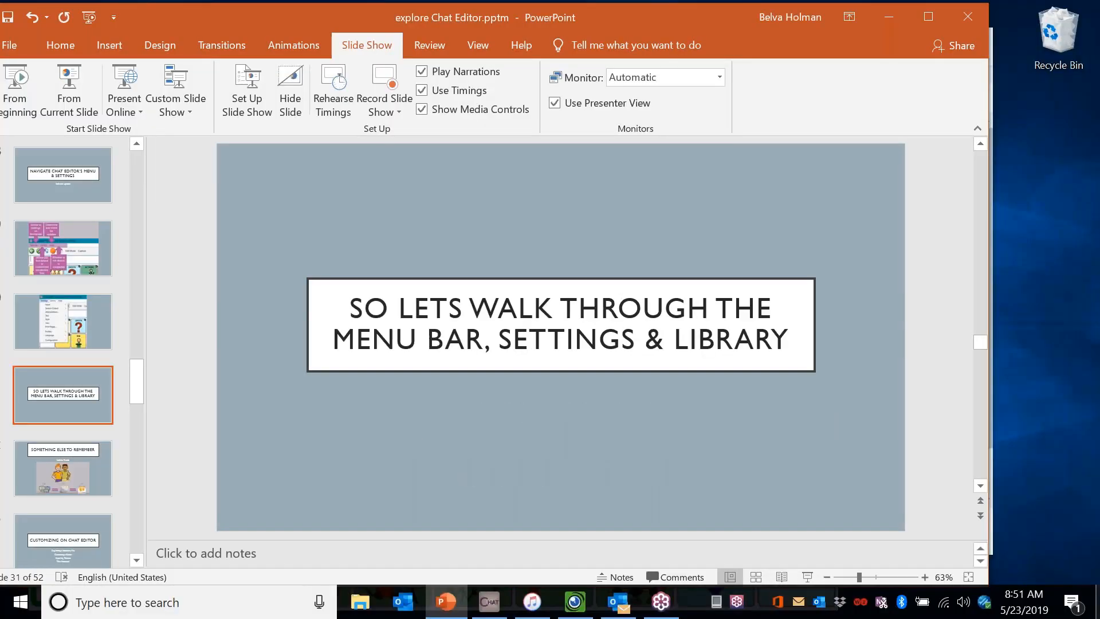
{"action": "left_click", "coordinate": [488, 601]}
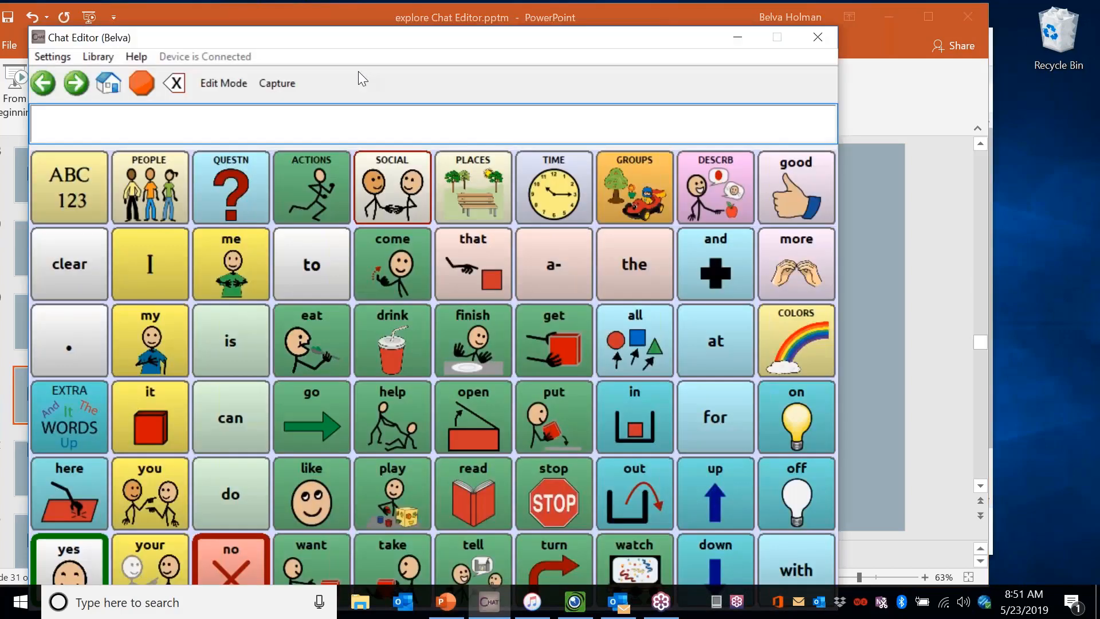
{"action": "left_click_drag", "start_coordinate": [307, 32], "coordinate": [359, 98]}
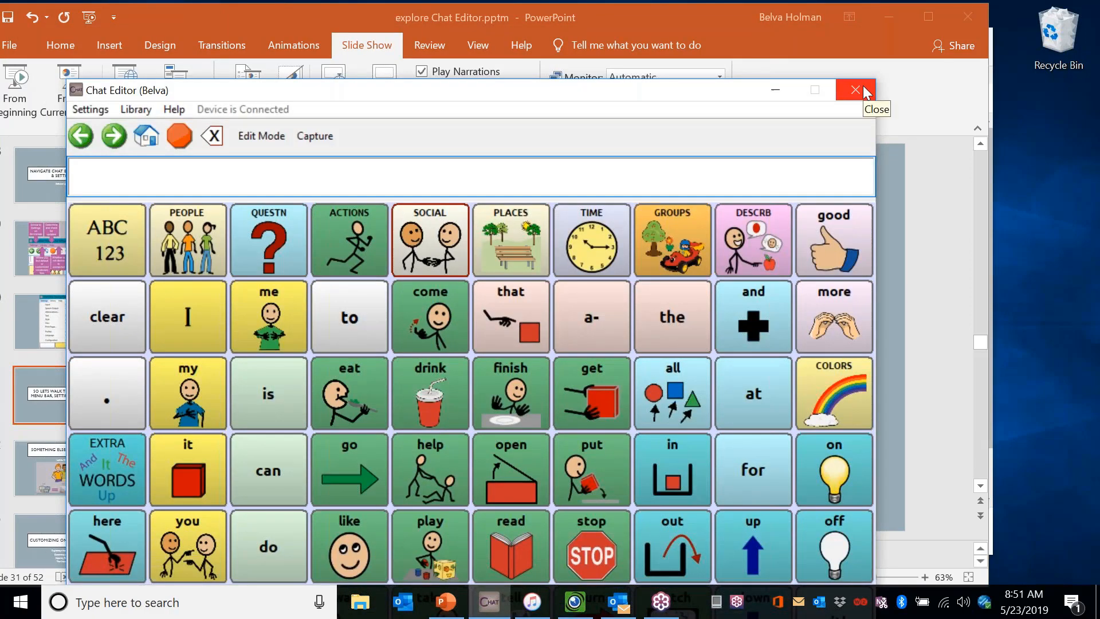
{"action": "left_click", "coordinate": [863, 87]}
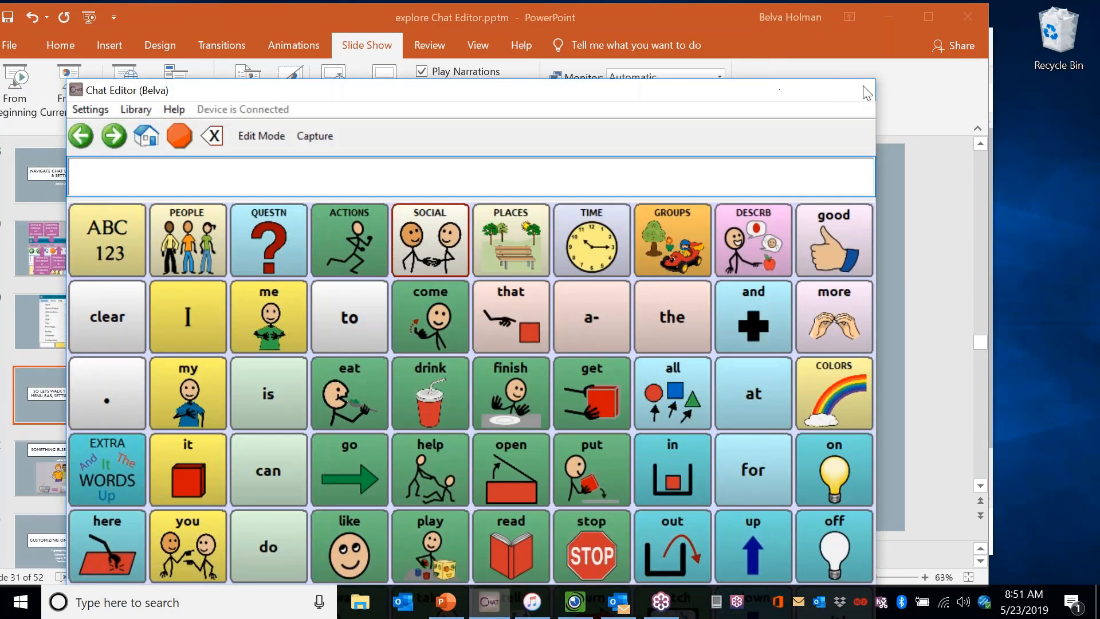
Move the PowerPoint, iTunes and IPEVO Visualizer windows aside to uncover the Chat Editor shortcut on the desktop.
{"action": "left_click_drag", "start_coordinate": [413, 17], "coordinate": [565, 149]}
{"action": "left_click_drag", "start_coordinate": [395, 40], "coordinate": [537, 212]}
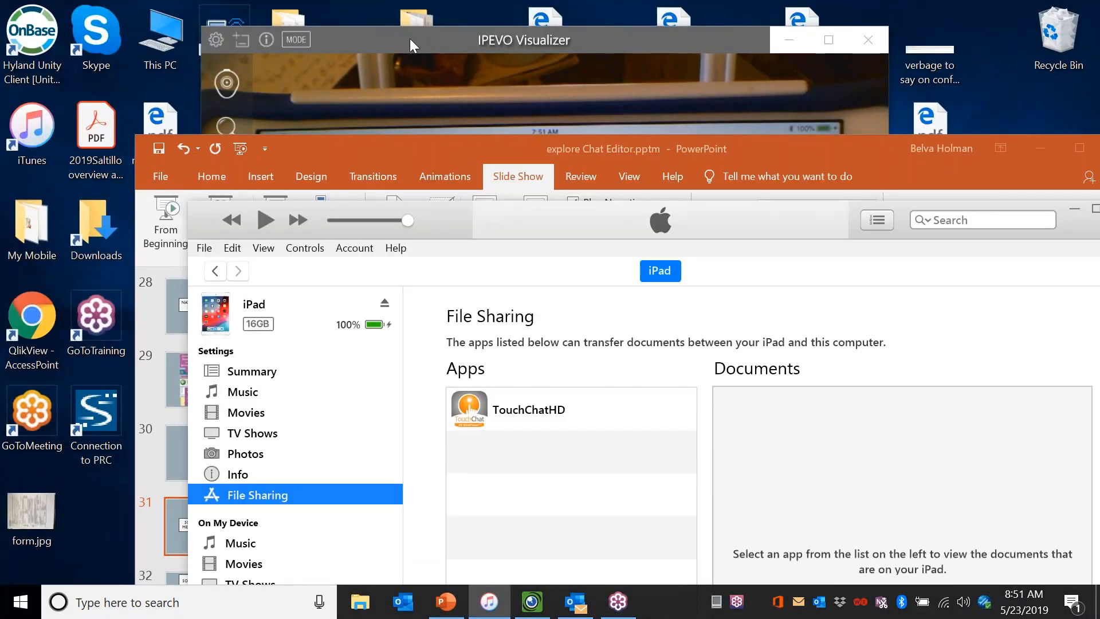
{"action": "left_click", "coordinate": [410, 39]}
{"action": "left_click_drag", "start_coordinate": [410, 38], "coordinate": [575, 208]}
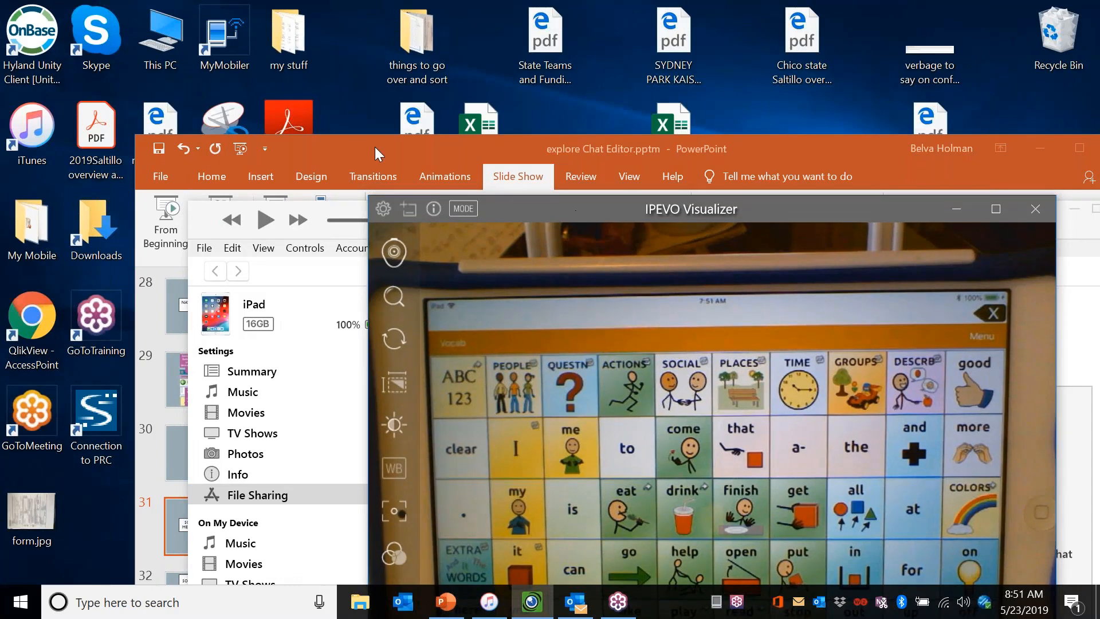
{"action": "left_click_drag", "start_coordinate": [375, 147], "coordinate": [587, 252]}
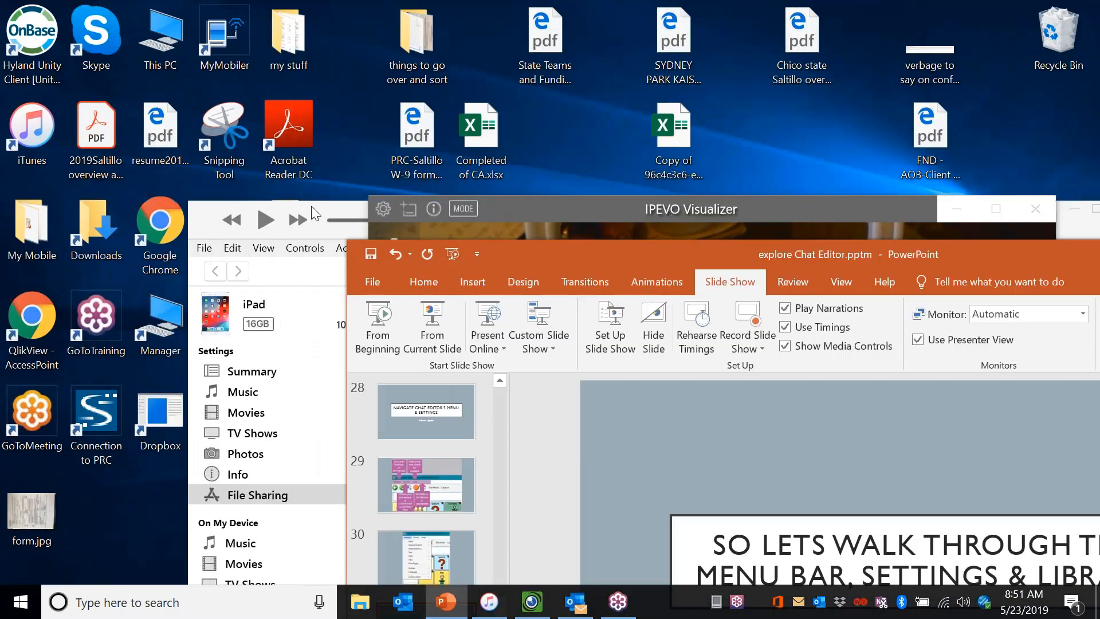
{"action": "left_click_drag", "start_coordinate": [311, 205], "coordinate": [522, 236]}
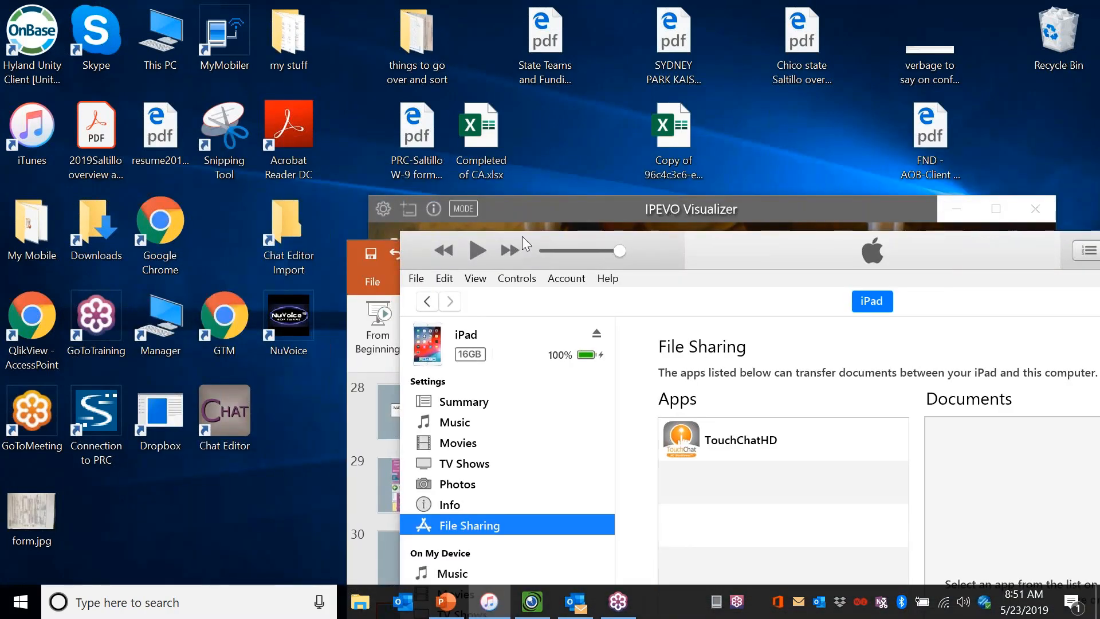
Launch Chat Editor from the desktop and choose Create New Configuration as the configuration.
{"action": "double_click", "coordinate": [232, 408]}
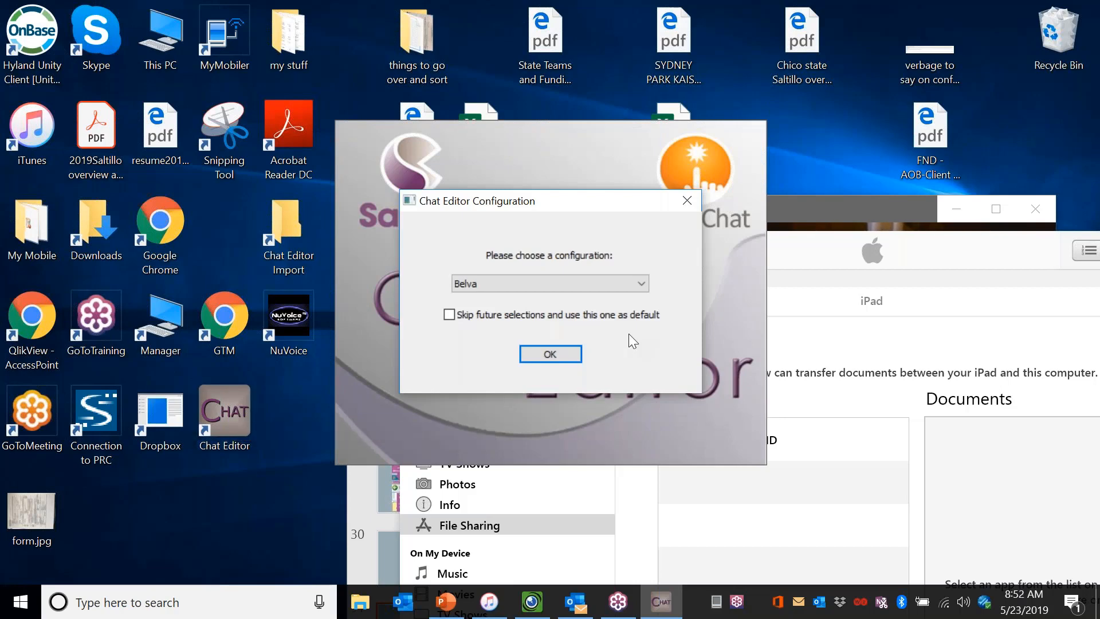
{"action": "left_click", "coordinate": [642, 283]}
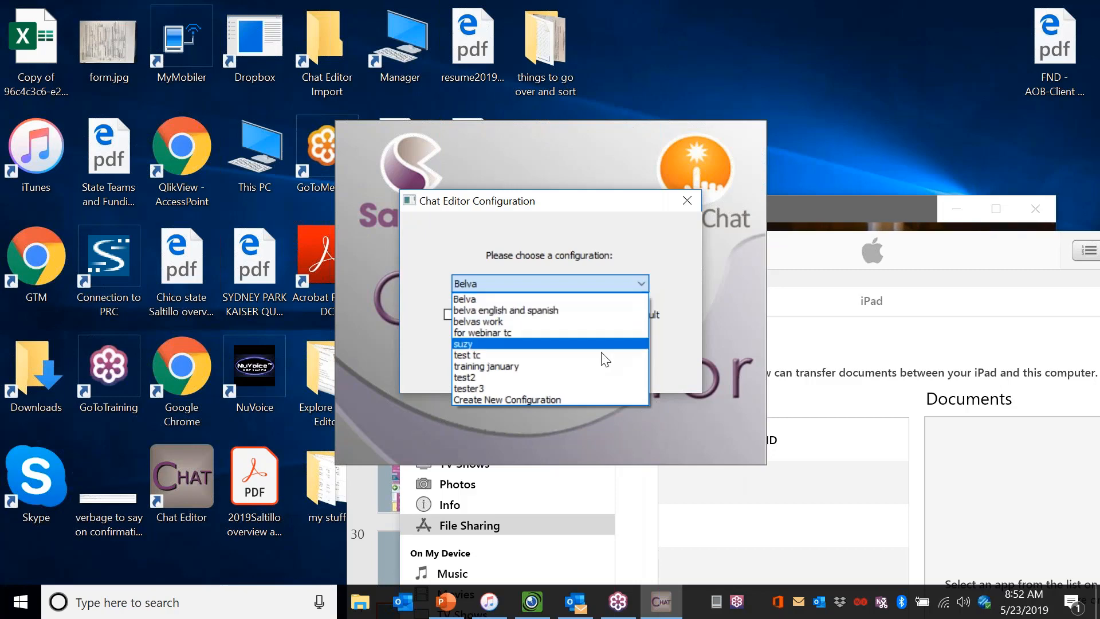
{"action": "left_click", "coordinate": [558, 401]}
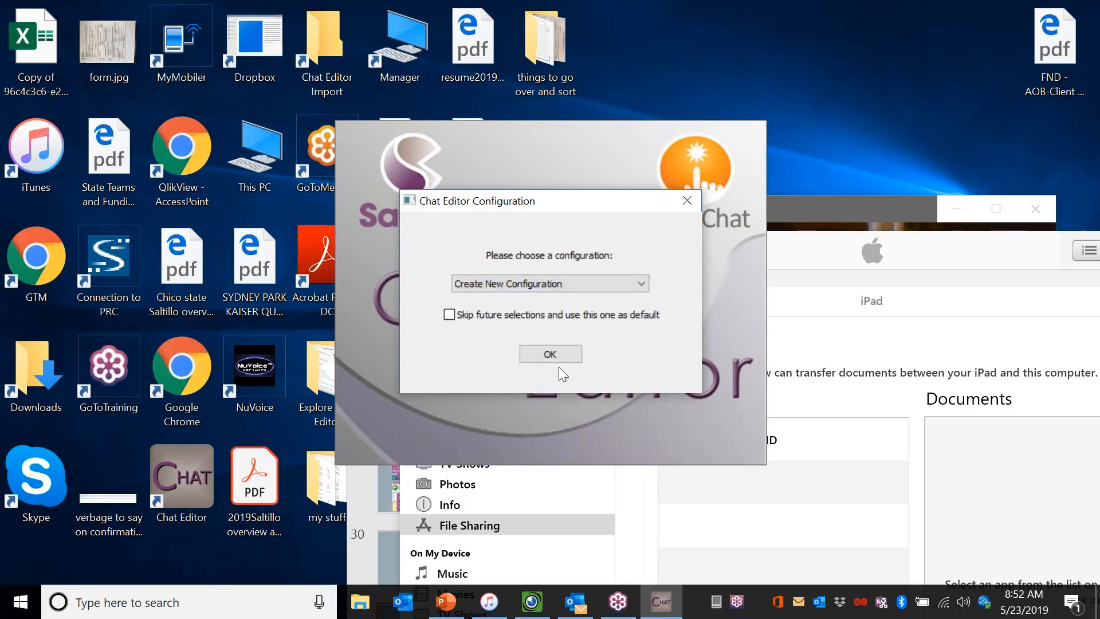
{"action": "left_click", "coordinate": [556, 352]}
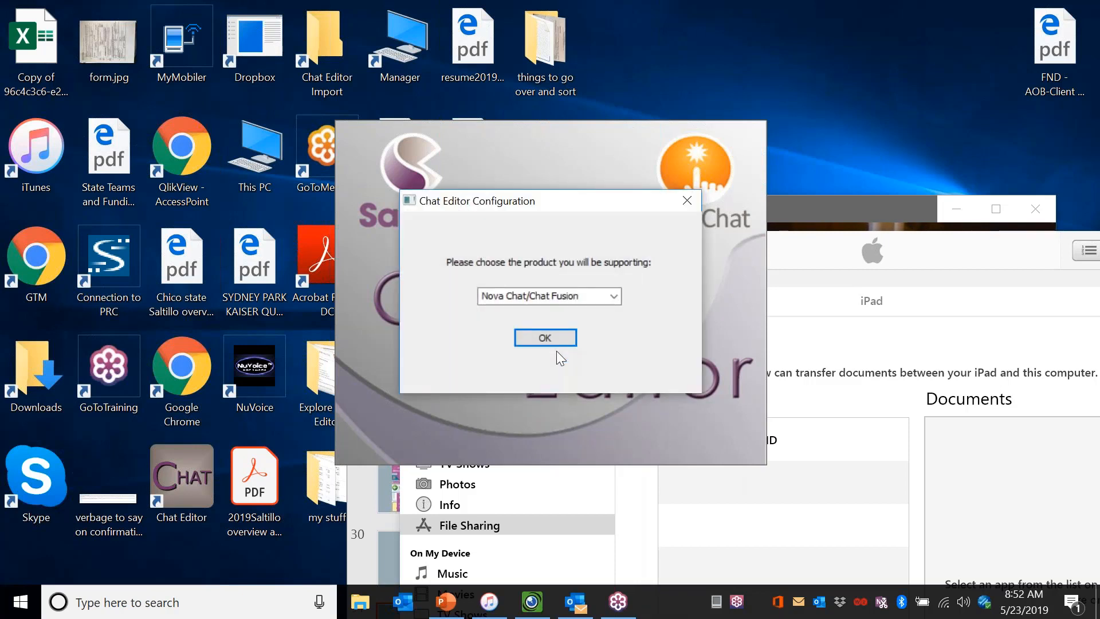
Choose the product to support for the new configuration and set its supported language to English.
{"action": "left_click", "coordinate": [614, 295]}
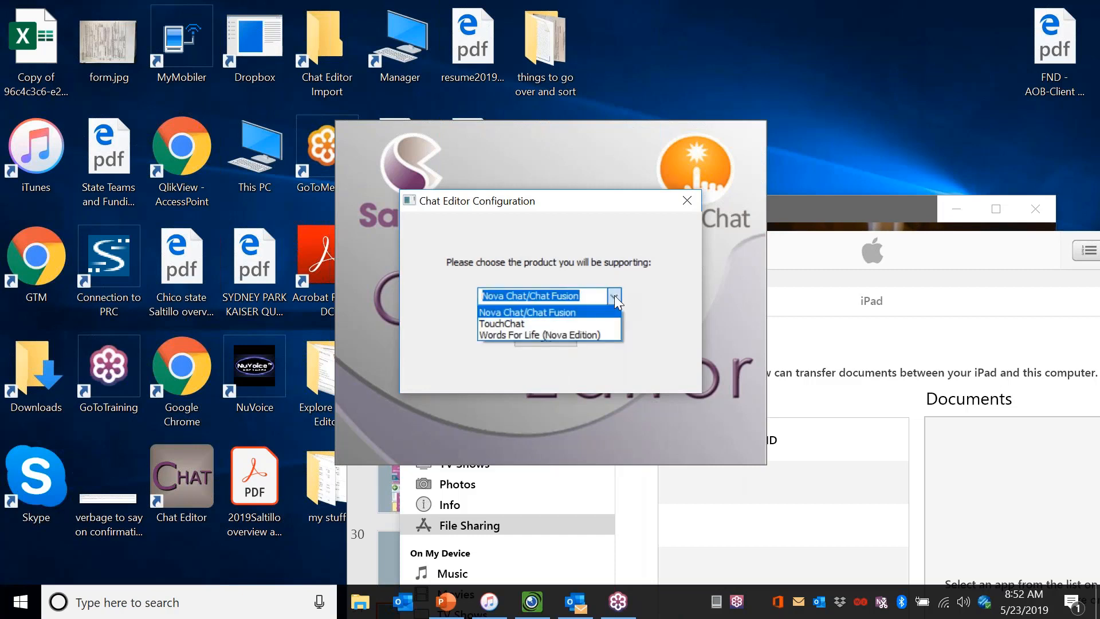
{"action": "left_click", "coordinate": [590, 319]}
{"action": "left_click", "coordinate": [548, 338]}
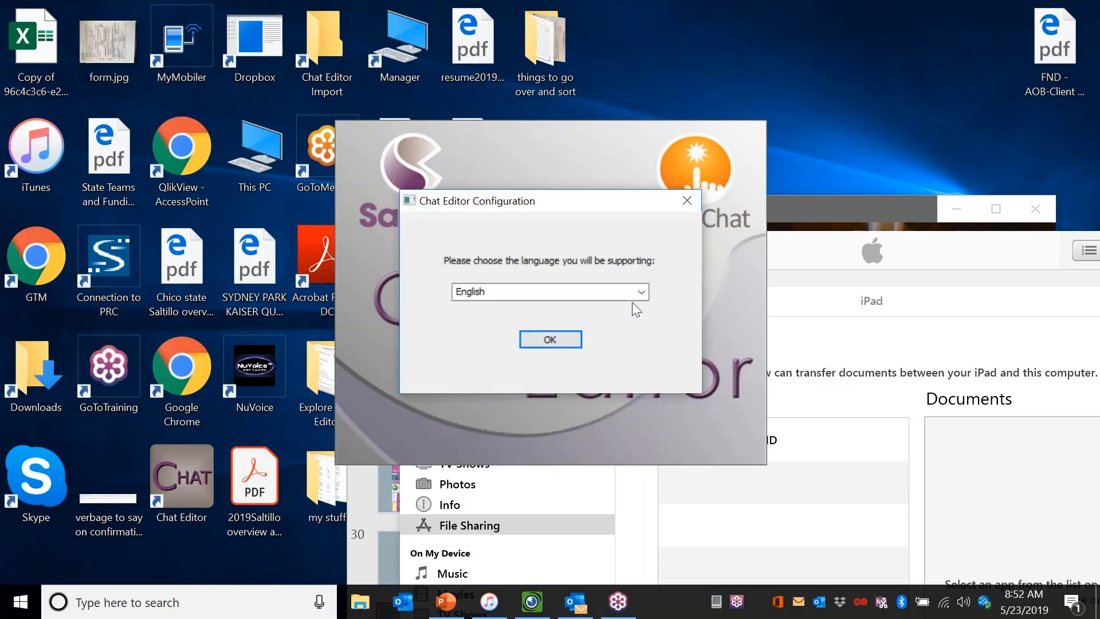
{"action": "left_click", "coordinate": [640, 293]}
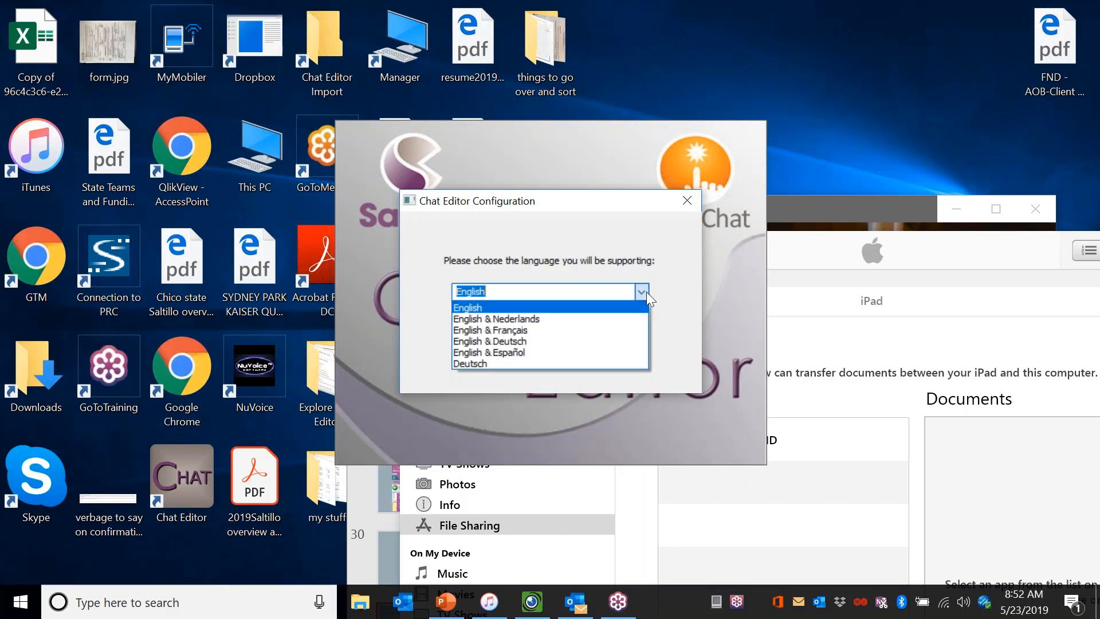
{"action": "left_click", "coordinate": [608, 308]}
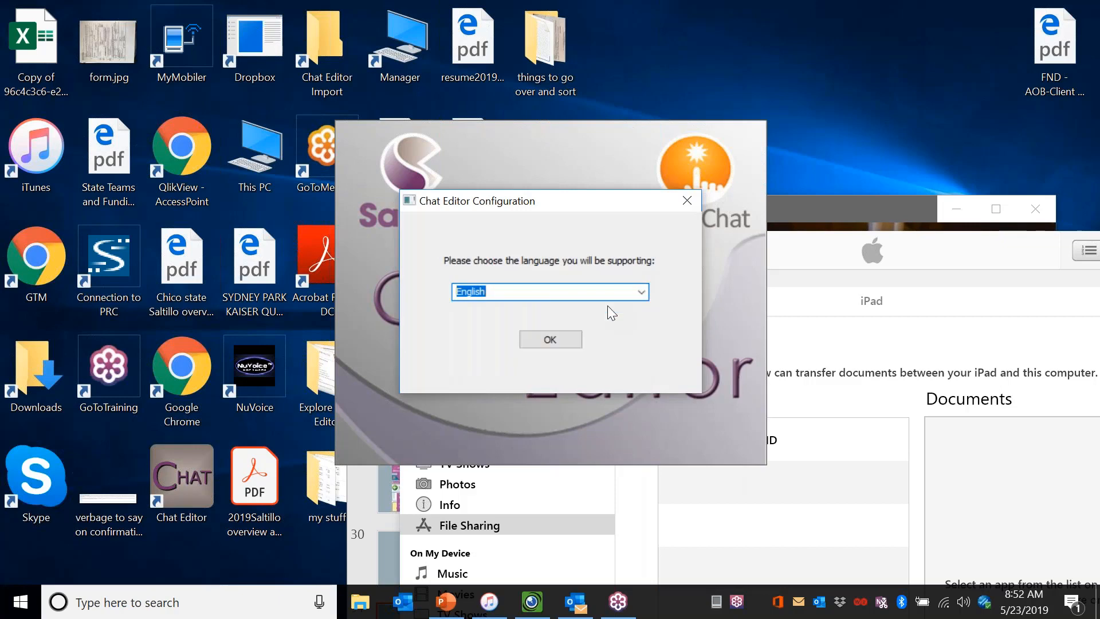
{"action": "left_click", "coordinate": [551, 339]}
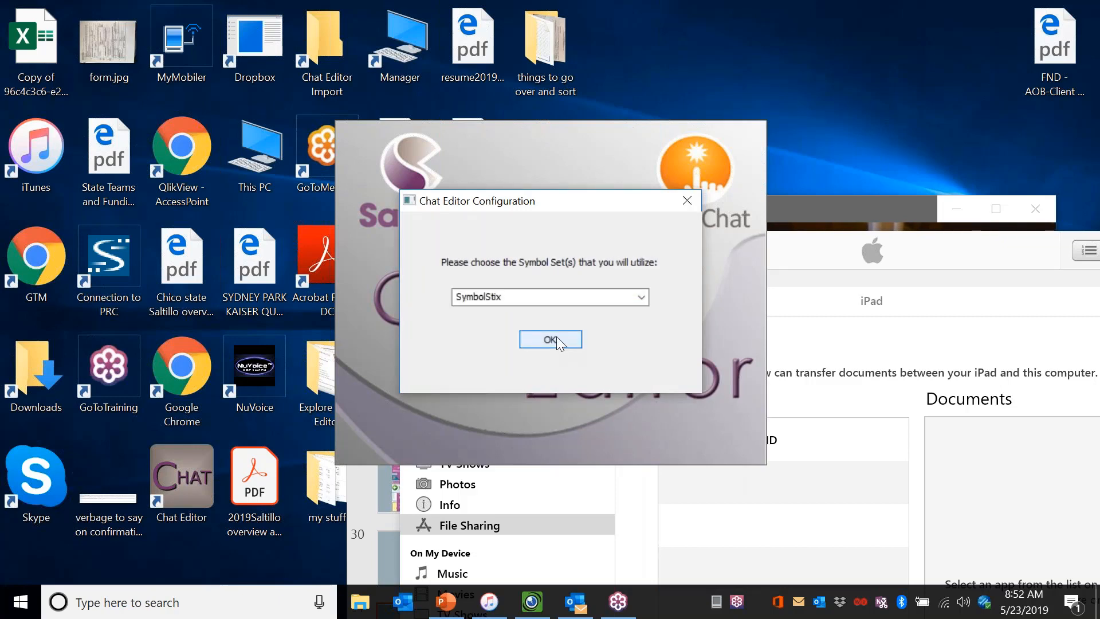
Set the symbol sets to SymbolStix & PCS and name the new configuration "chat editor webinar".
{"action": "left_click", "coordinate": [642, 297]}
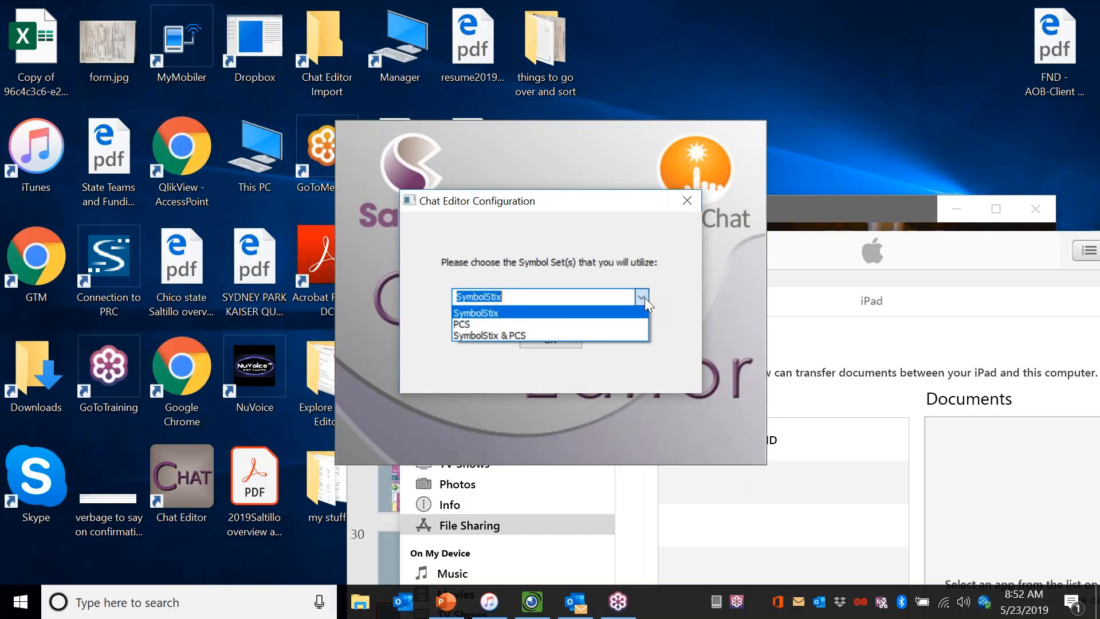
{"action": "left_click", "coordinate": [608, 332]}
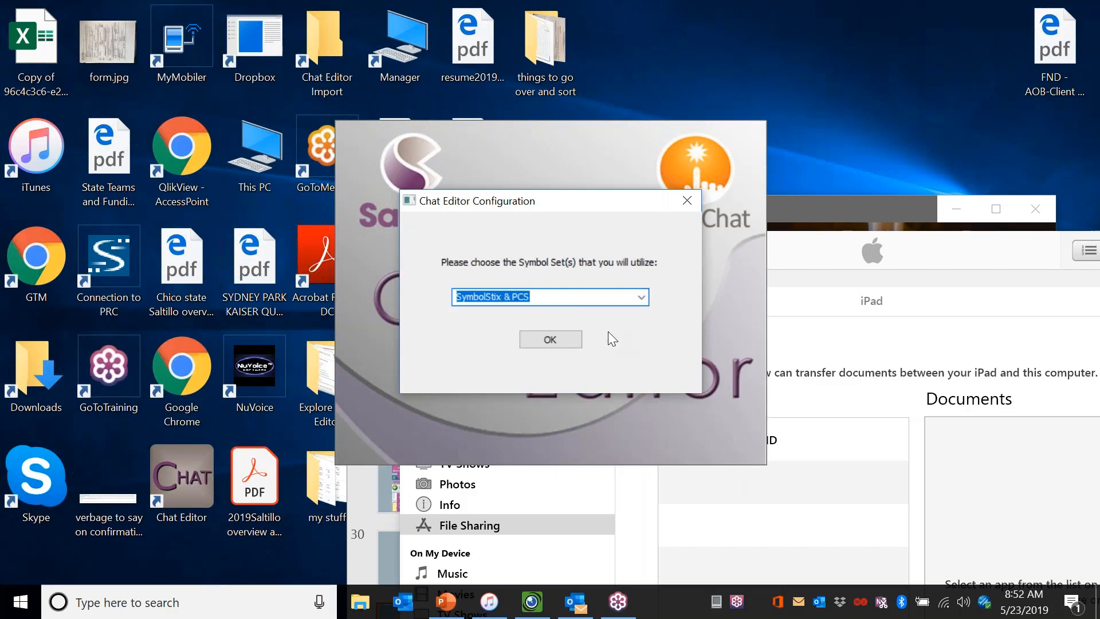
{"action": "left_click", "coordinate": [566, 338]}
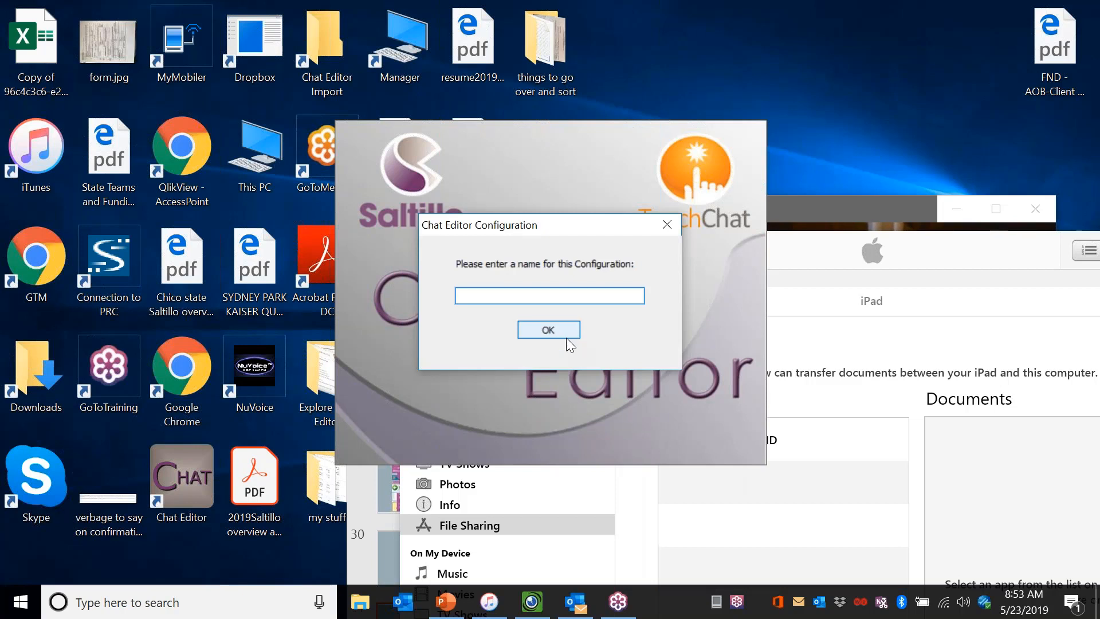
{"action": "type", "text": "chat editor webinar"}
{"action": "left_click", "coordinate": [568, 329]}
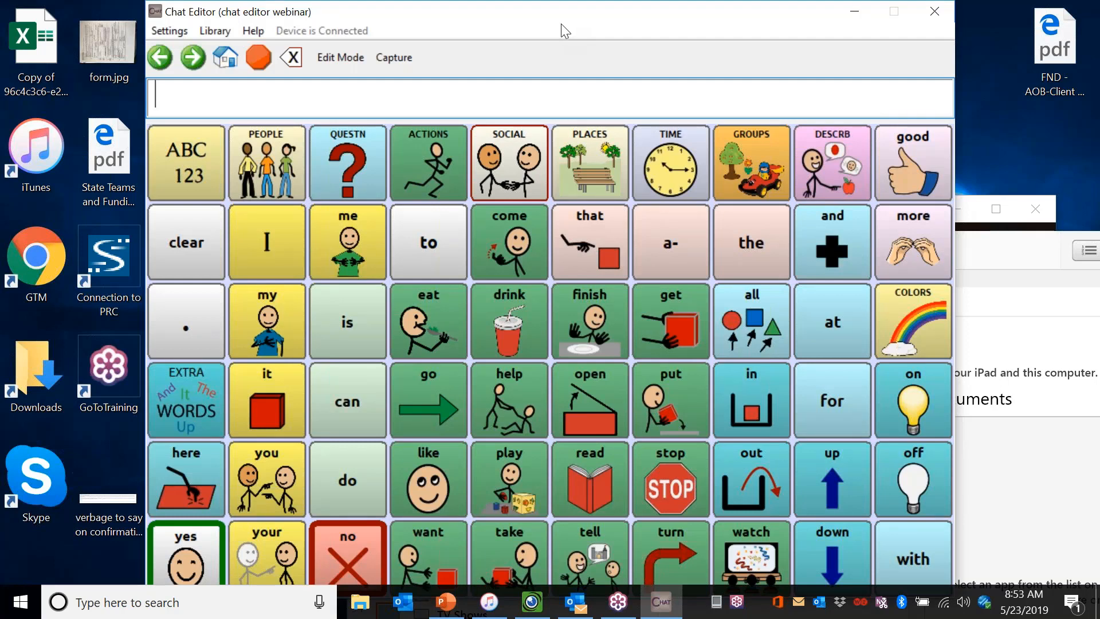
{"action": "left_click_drag", "start_coordinate": [561, 24], "coordinate": [448, 31]}
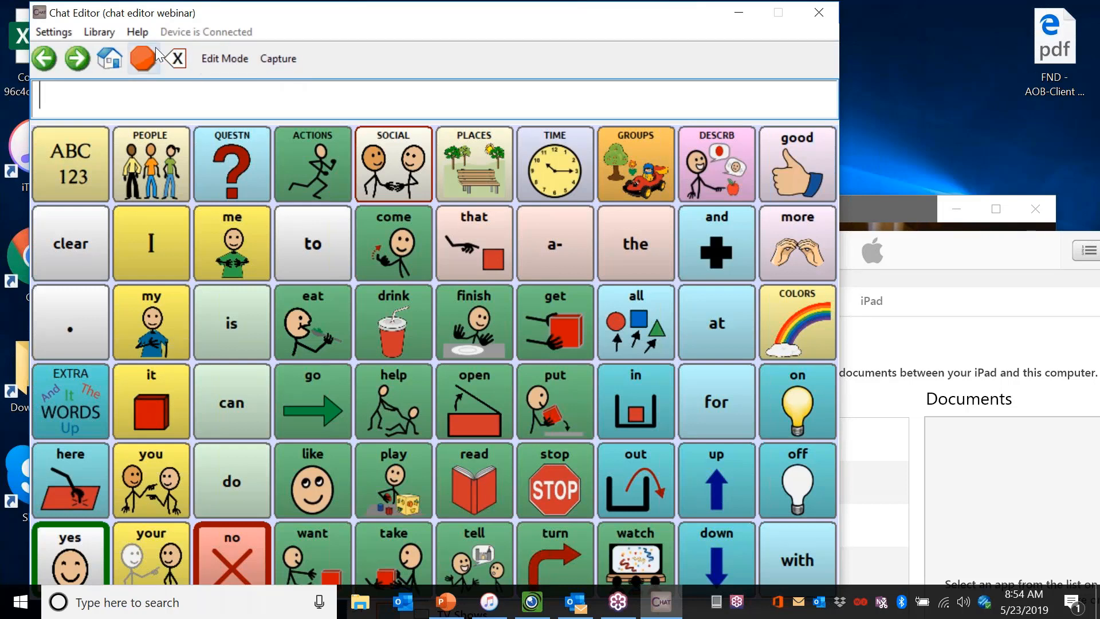
Review the Input, Speech Output, Text and Style options in the Chat Editor settings.
{"action": "left_click", "coordinate": [47, 33]}
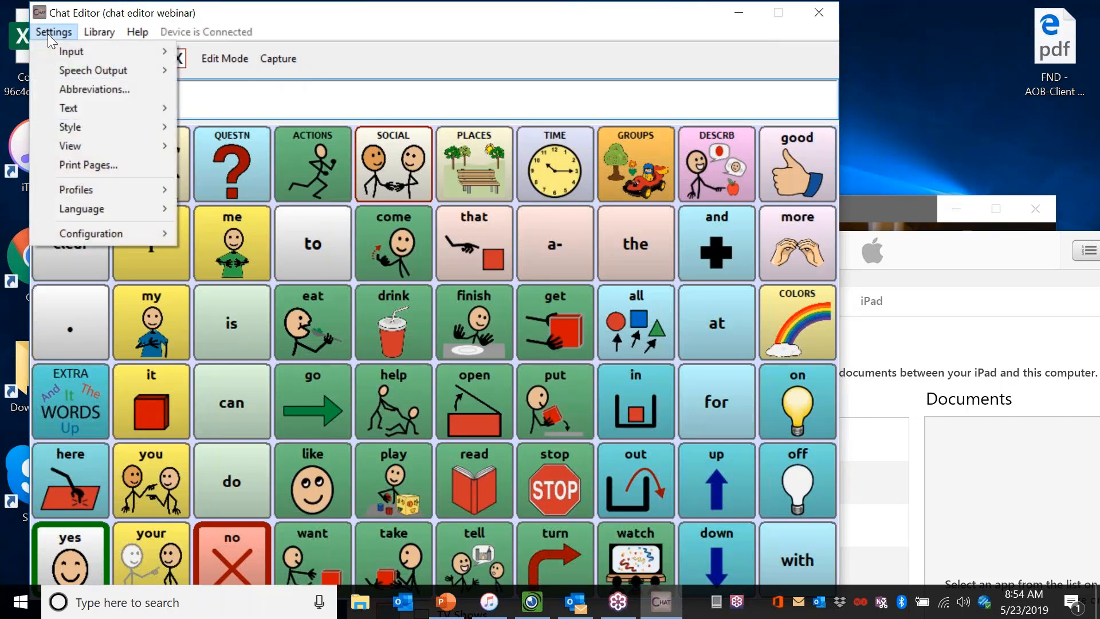
{"action": "mouse_move", "coordinate": [64, 50]}
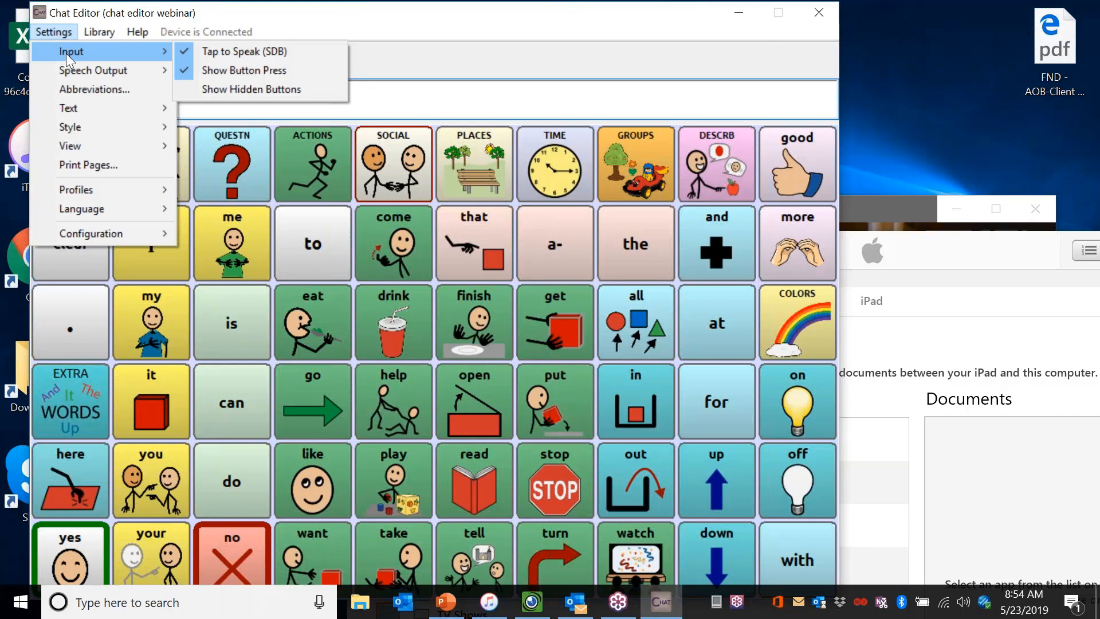
{"action": "mouse_move", "coordinate": [68, 74]}
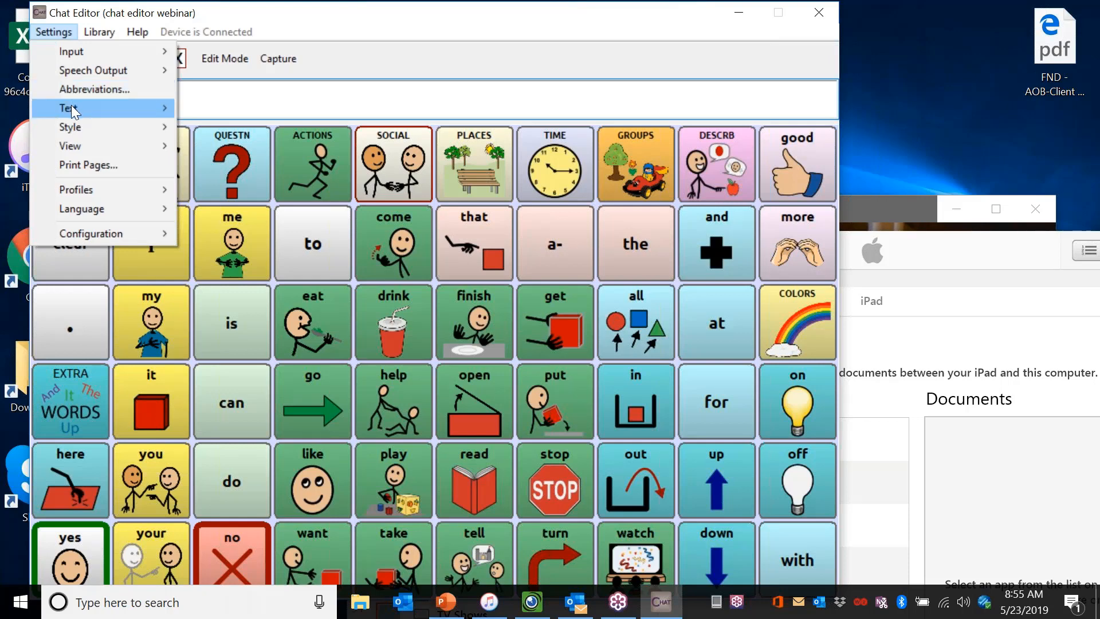
{"action": "mouse_move", "coordinate": [71, 105]}
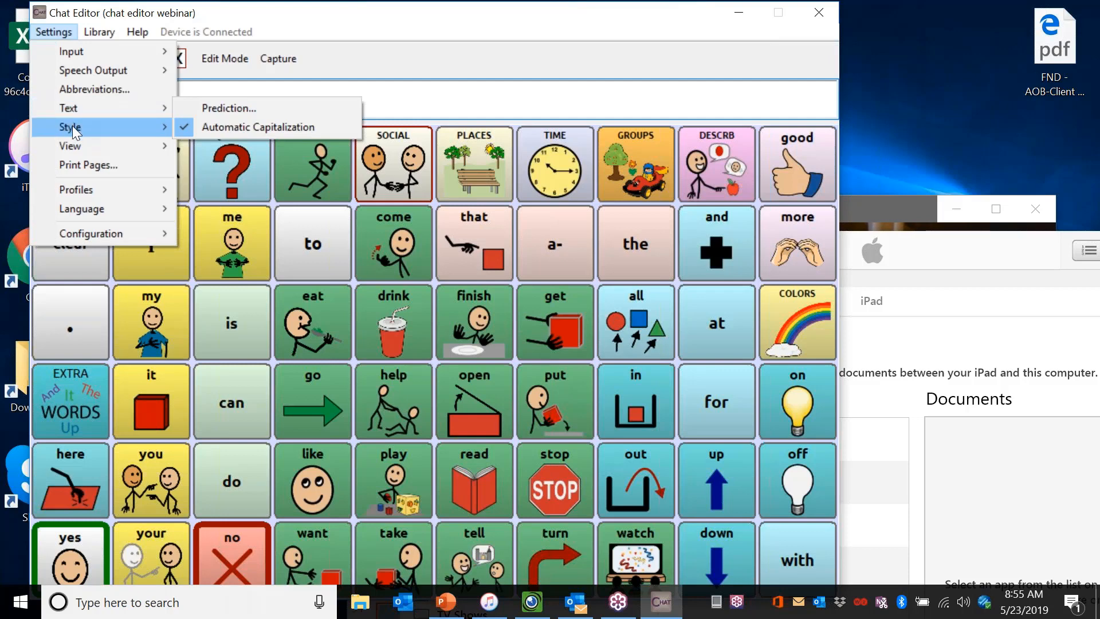
{"action": "mouse_move", "coordinate": [73, 127]}
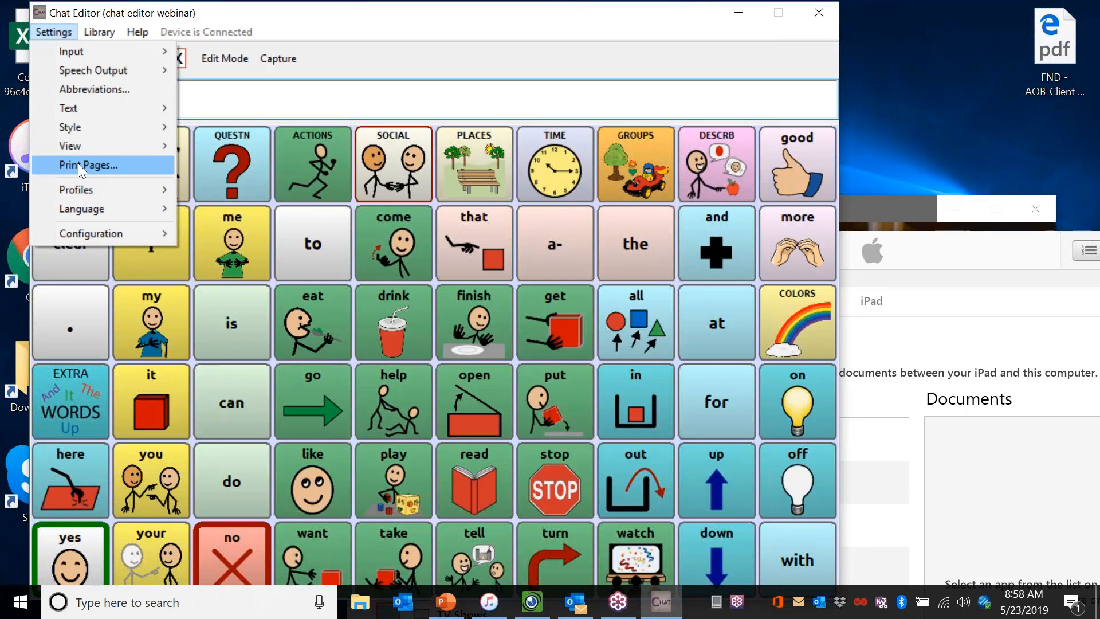
Print the .Basic60 Home Page with the default printer setup and finish page printing.
{"action": "left_click", "coordinate": [77, 163]}
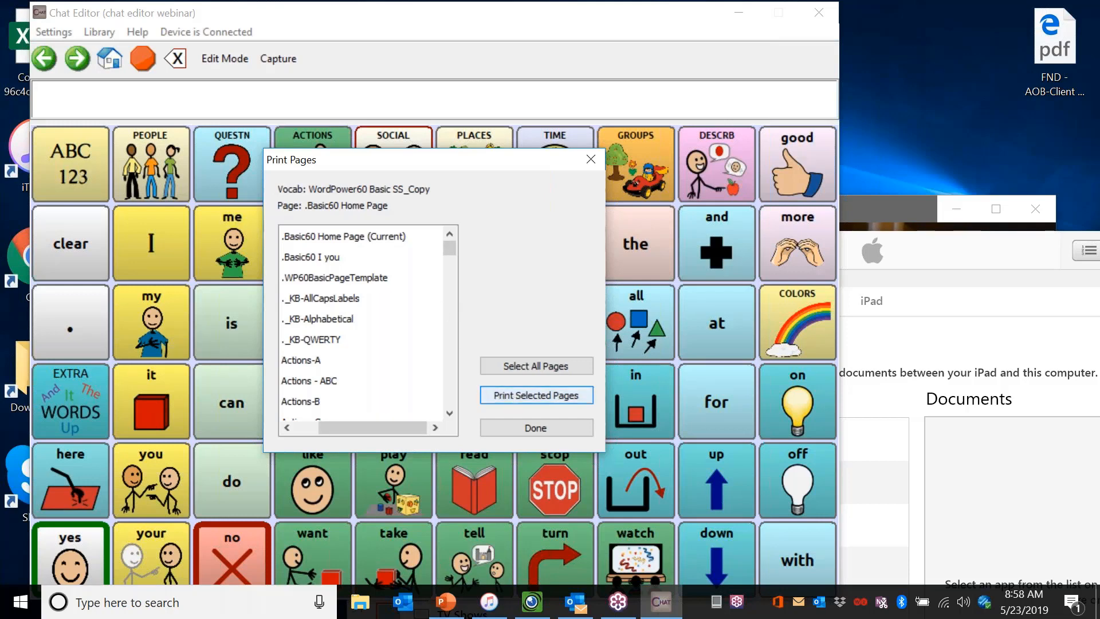
{"action": "left_click", "coordinate": [536, 395]}
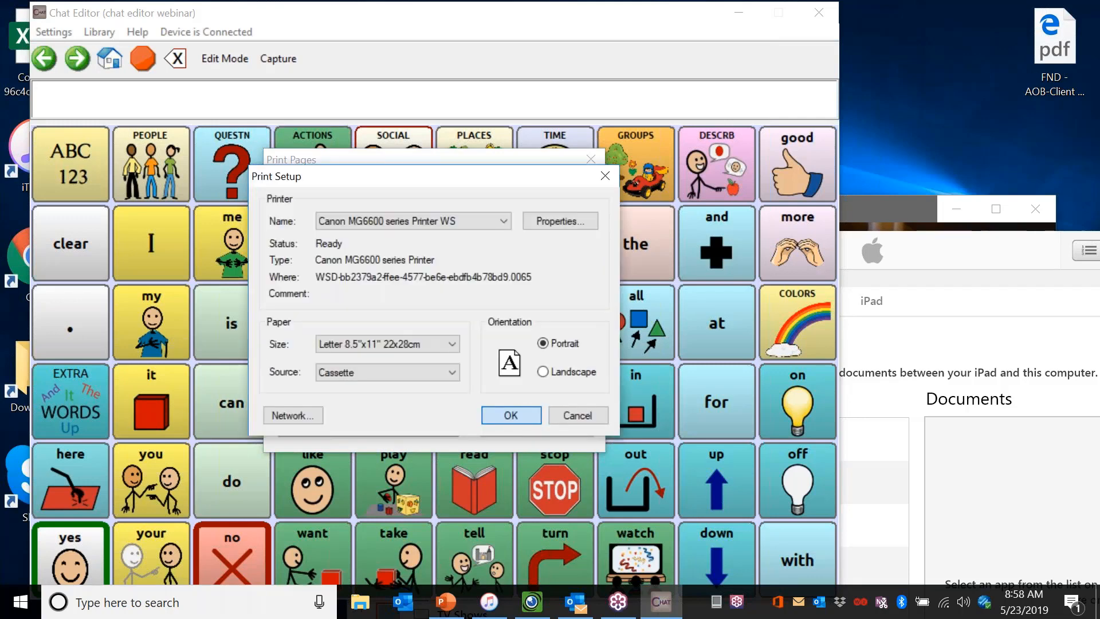
{"action": "left_click", "coordinate": [487, 409]}
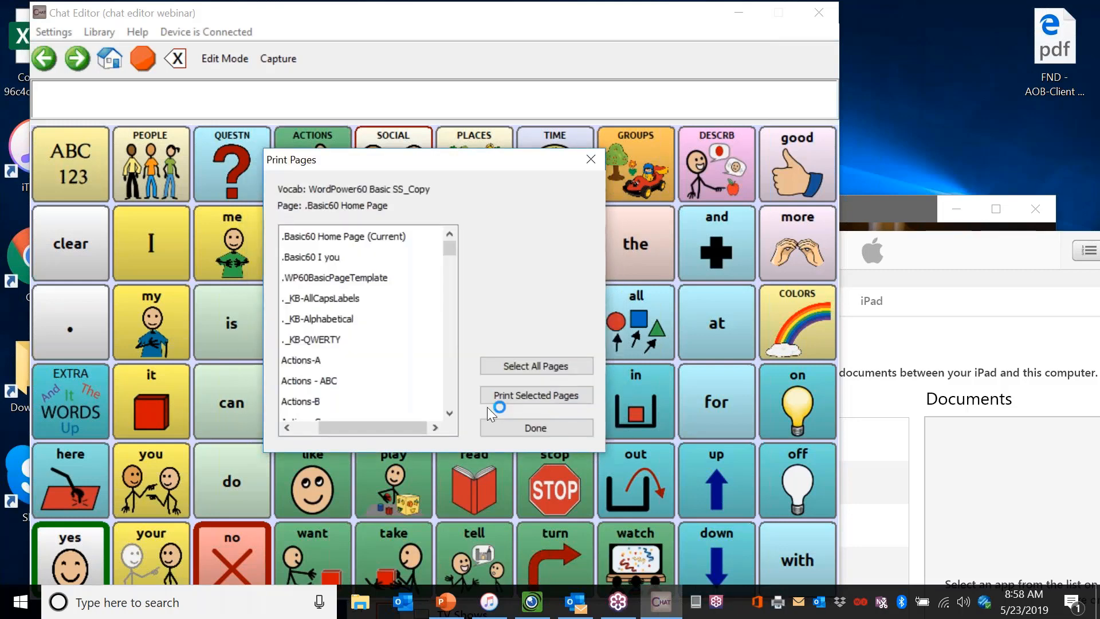
{"action": "left_click", "coordinate": [513, 427]}
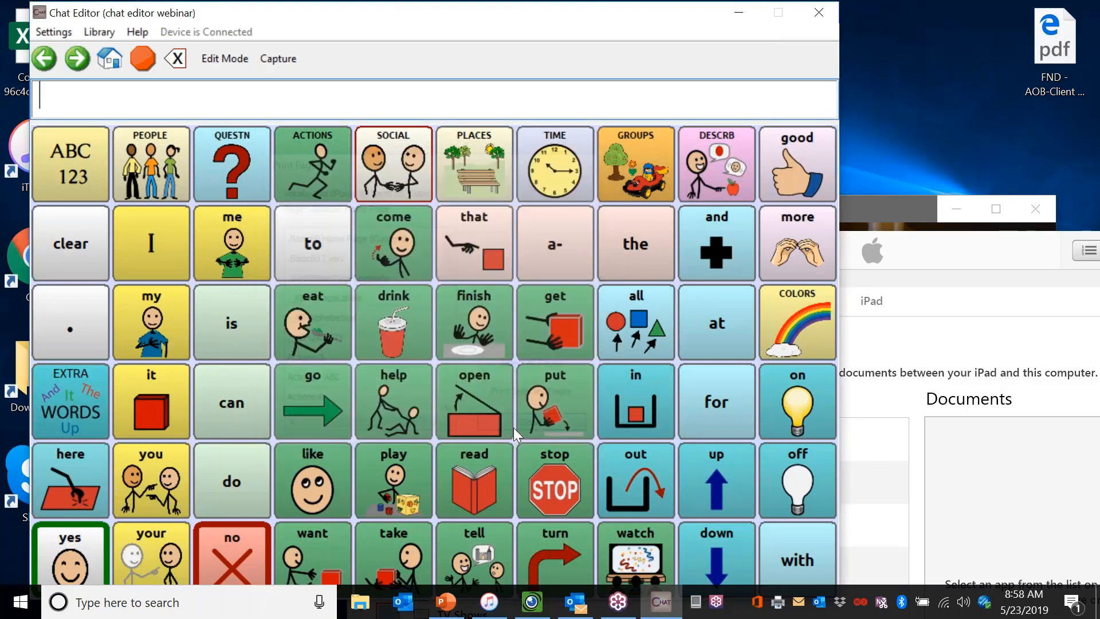
Review the Profiles, Language and Configuration options in the settings.
{"action": "left_click", "coordinate": [47, 31]}
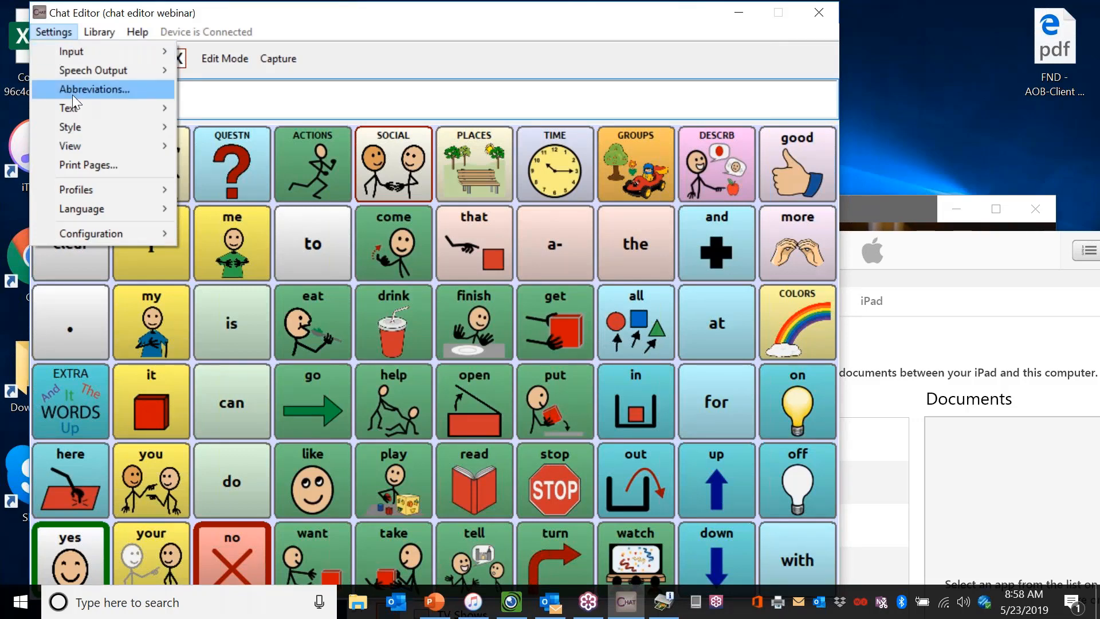
{"action": "mouse_move", "coordinate": [72, 195]}
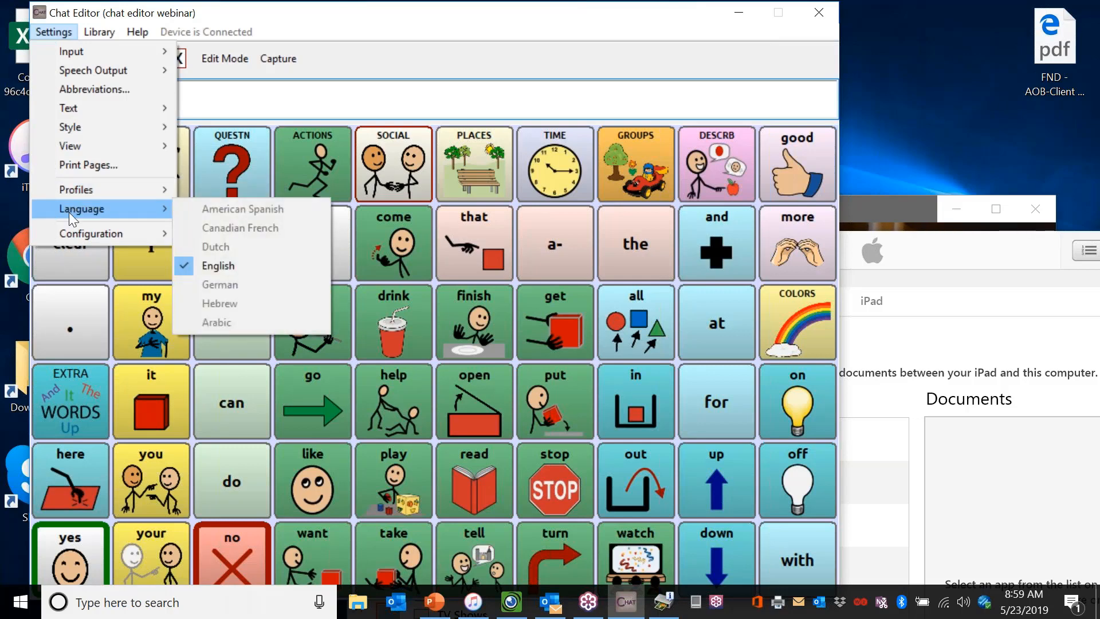
{"action": "mouse_move", "coordinate": [67, 236]}
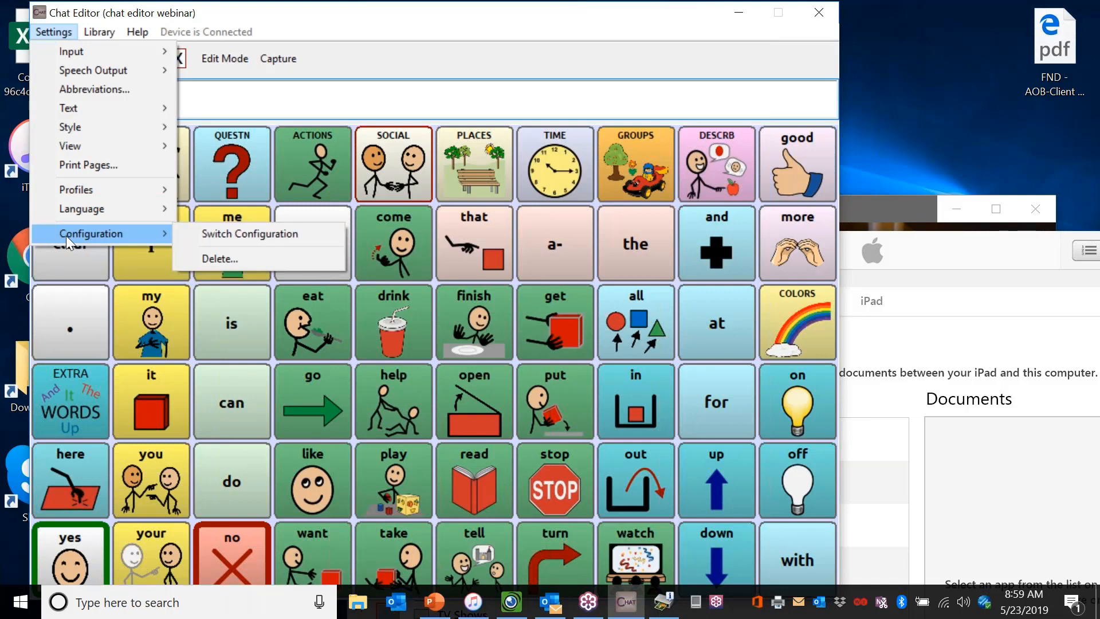
Examine the SymbolStix vocabularies in the library's English resources, including the WordPower folder, and close the Resource Browser.
{"action": "left_click", "coordinate": [99, 32]}
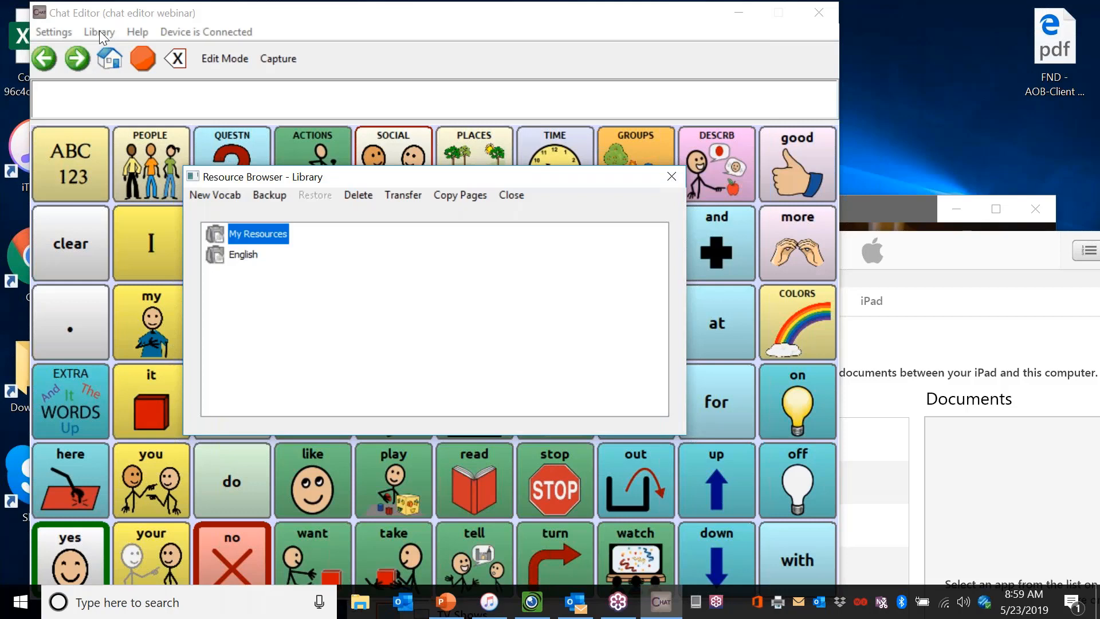
{"action": "left_click", "coordinate": [243, 255]}
{"action": "double_click", "coordinate": [242, 255]}
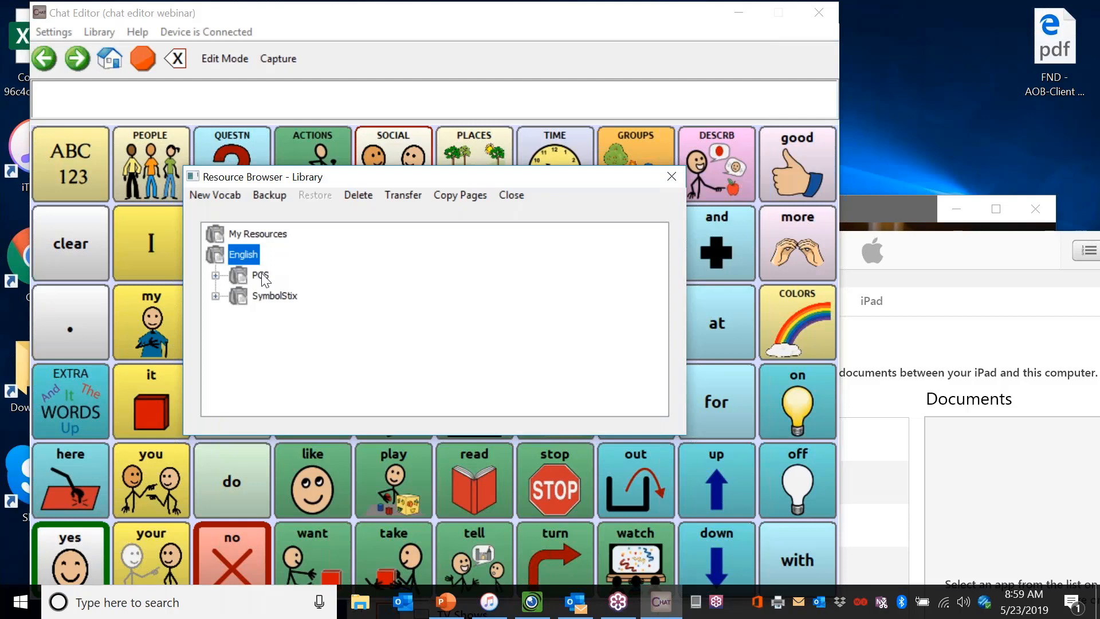
{"action": "double_click", "coordinate": [239, 297]}
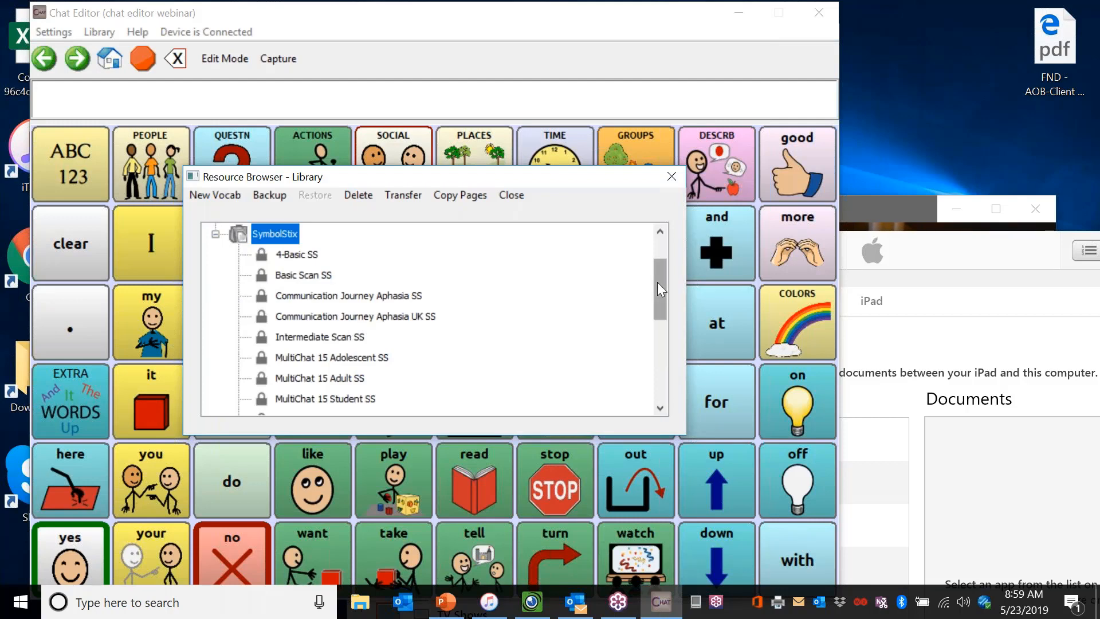
{"action": "left_click_drag", "start_coordinate": [657, 284], "coordinate": [659, 316]}
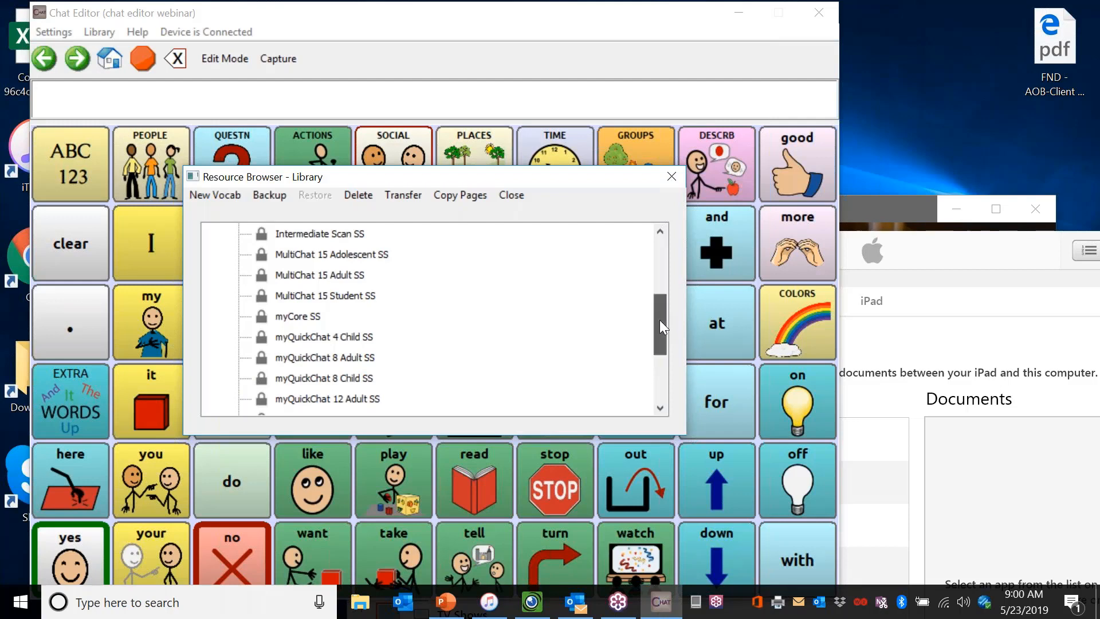
{"action": "left_click_drag", "start_coordinate": [658, 320], "coordinate": [669, 383]}
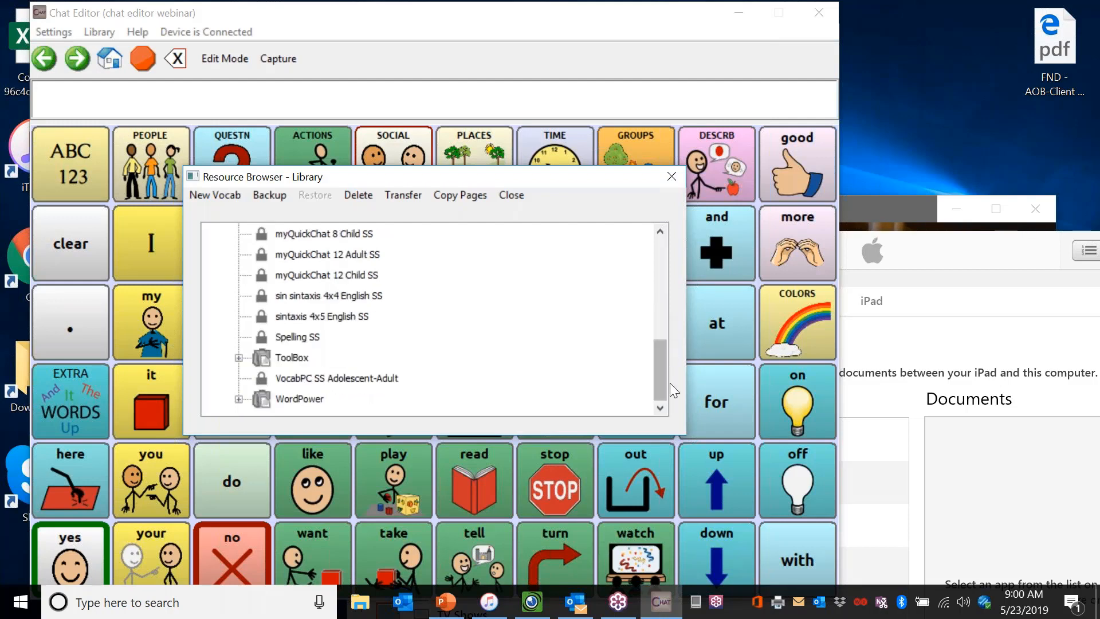
{"action": "double_click", "coordinate": [300, 400]}
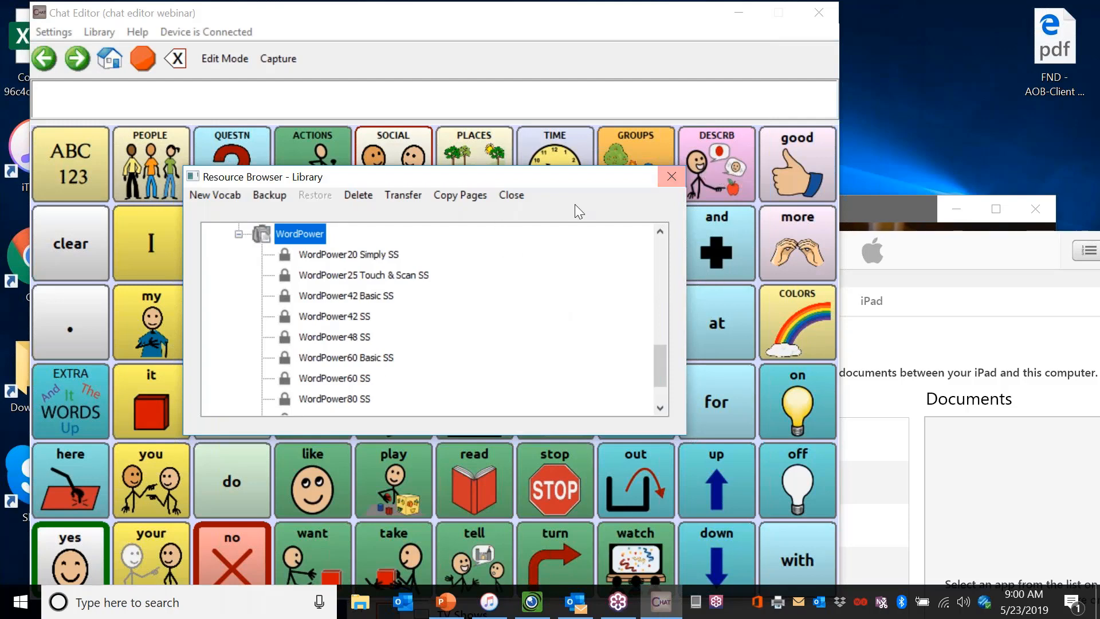
{"action": "left_click", "coordinate": [672, 174]}
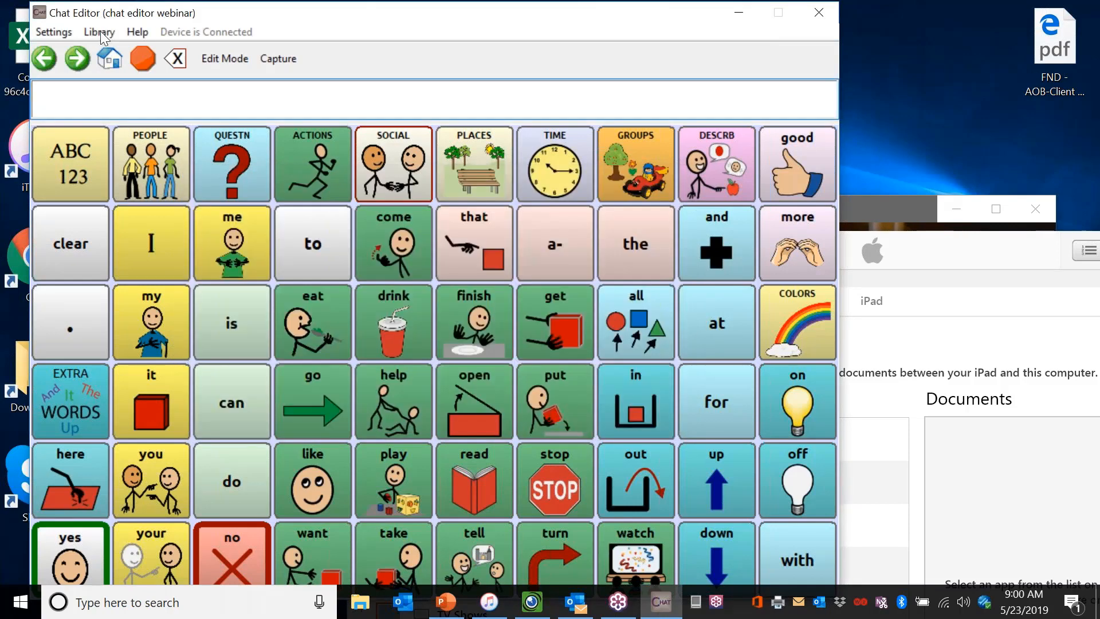
Browse the custom vocabularies under My Resources in the library and close the Resource Browser.
{"action": "left_click", "coordinate": [99, 33]}
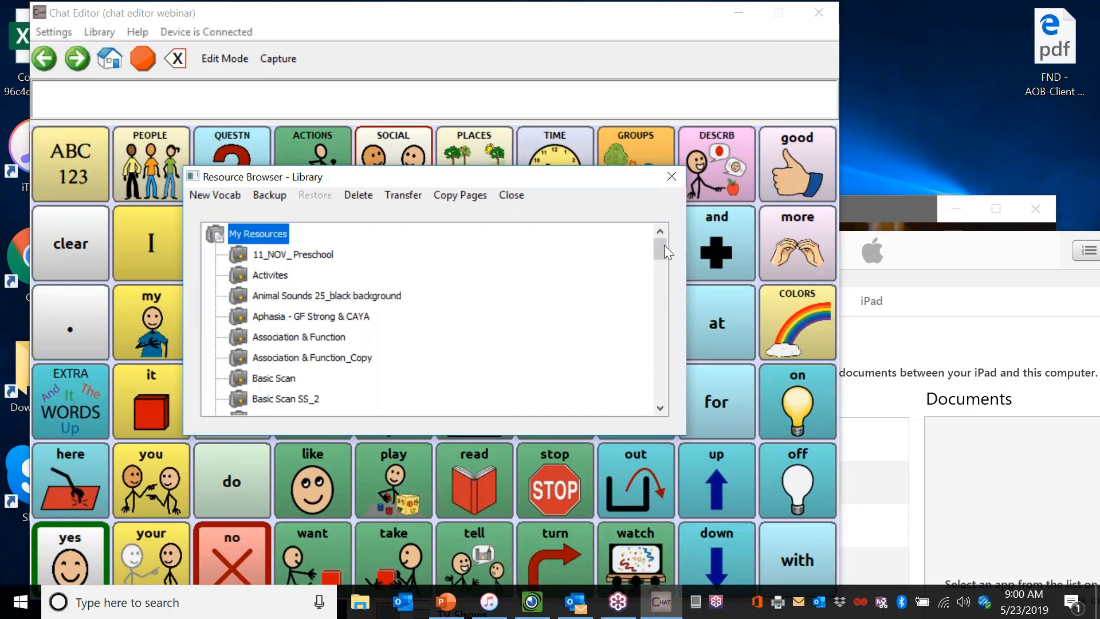
{"action": "left_click_drag", "start_coordinate": [661, 249], "coordinate": [679, 393]}
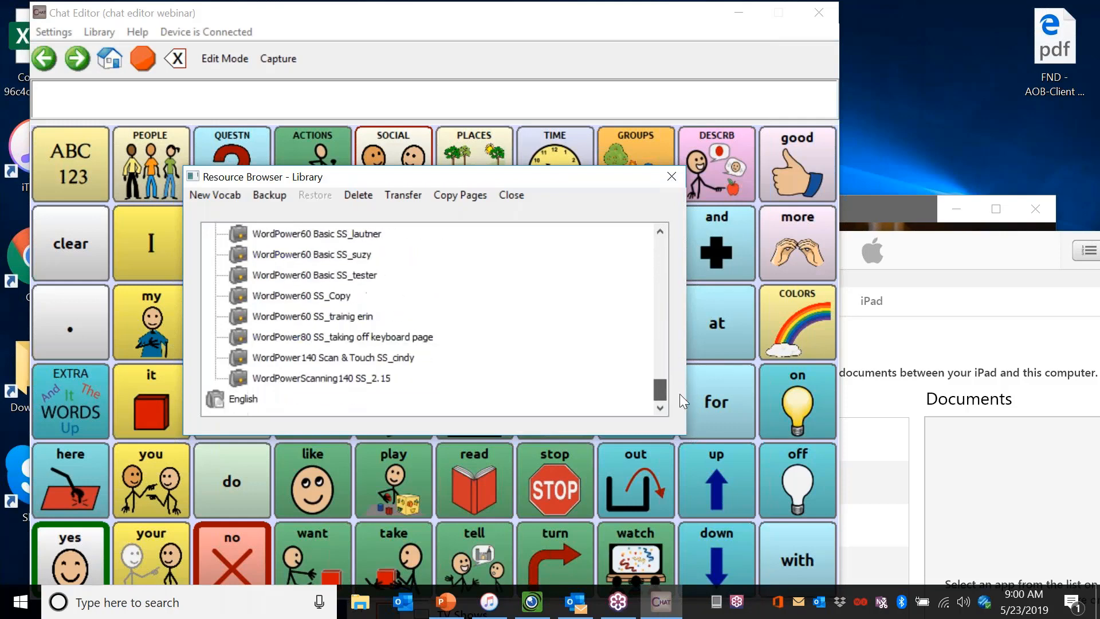
{"action": "left_click", "coordinate": [672, 176]}
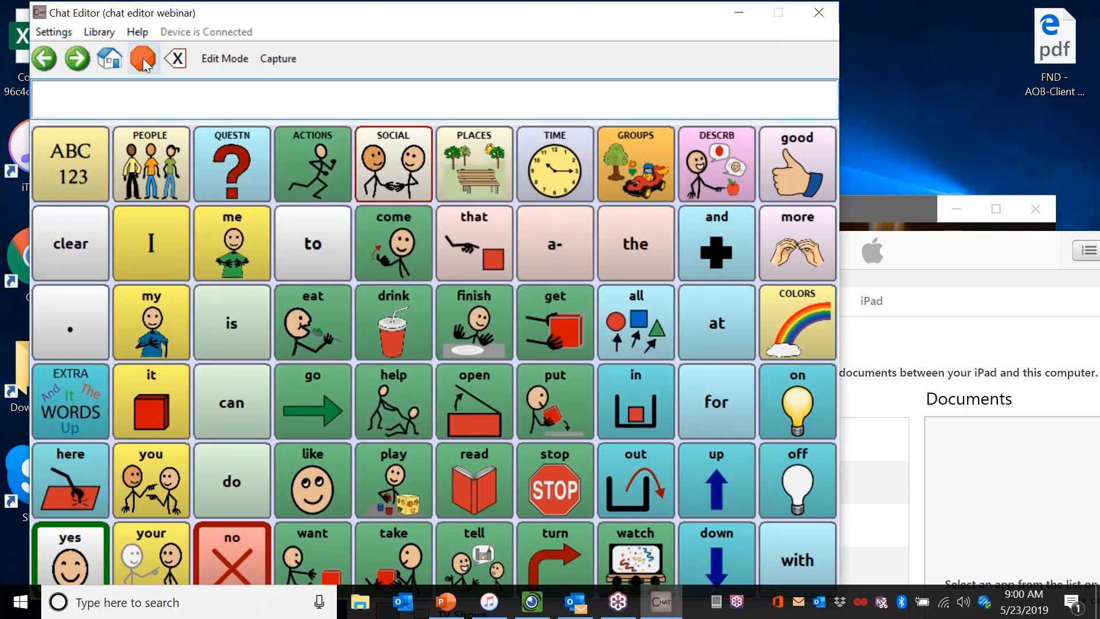
Check the software version in the About information and close it.
{"action": "left_click", "coordinate": [137, 33]}
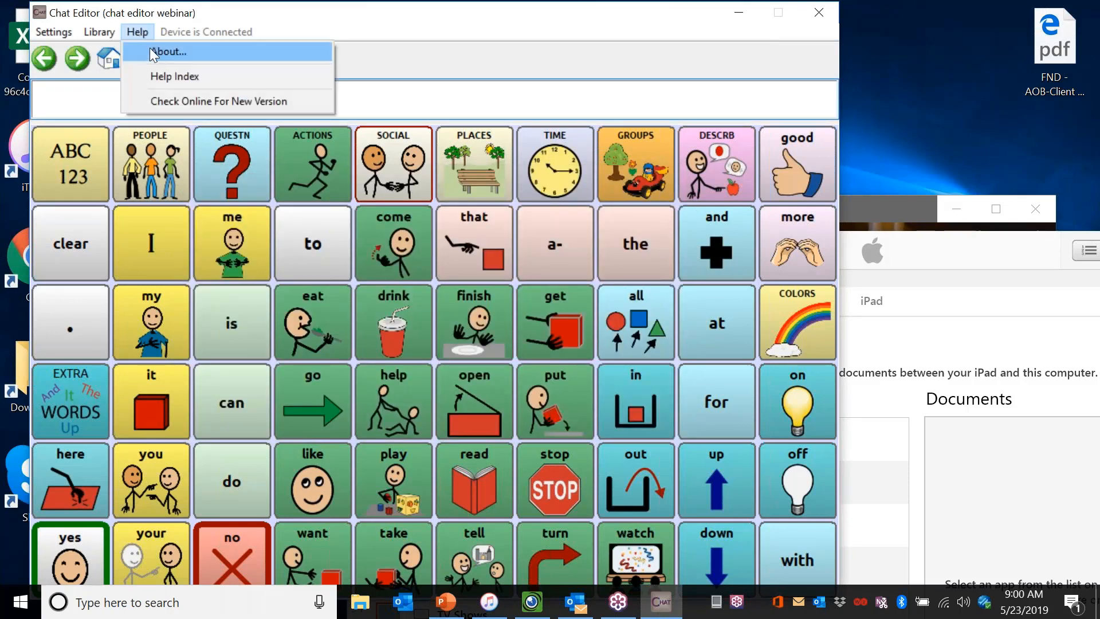
{"action": "left_click", "coordinate": [166, 52]}
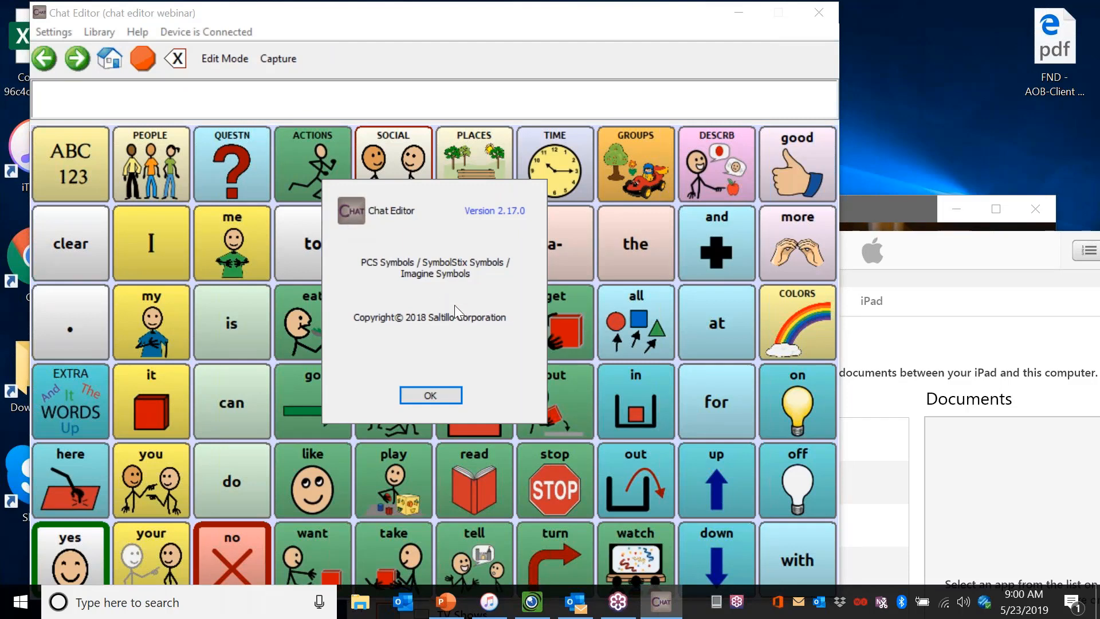
{"action": "left_click", "coordinate": [425, 393]}
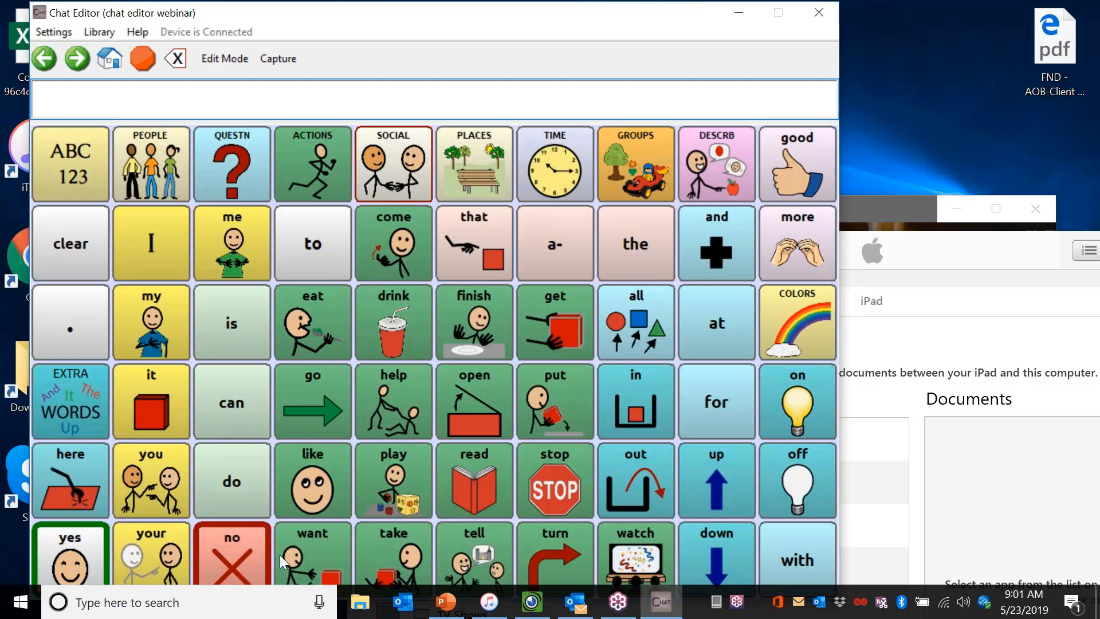
{"action": "left_click", "coordinate": [447, 605]}
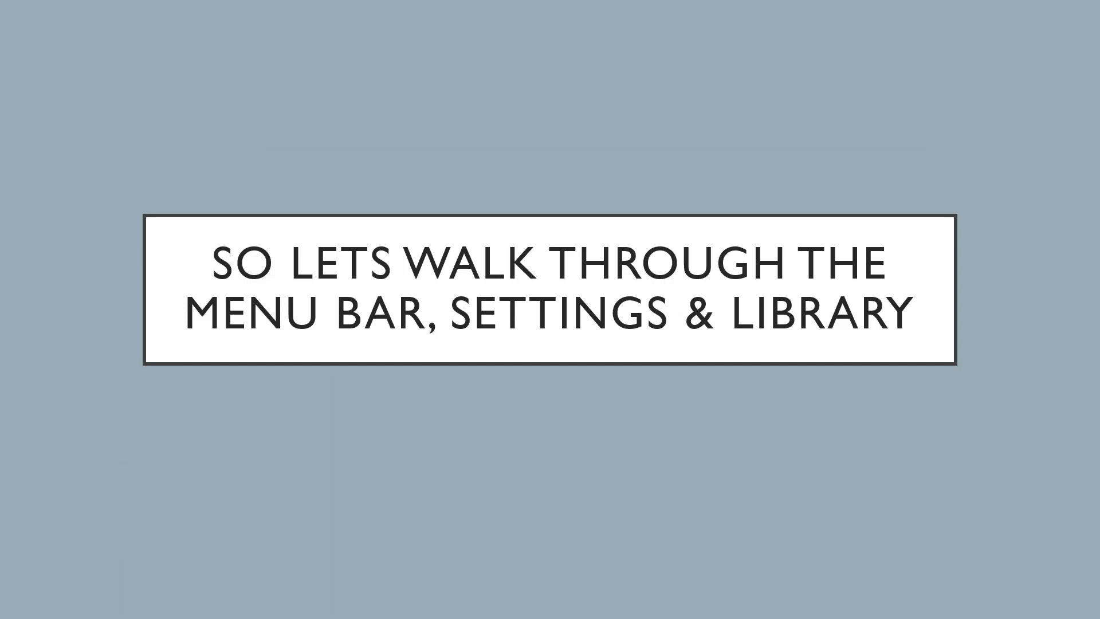
{"action": "key", "text": "Right"}
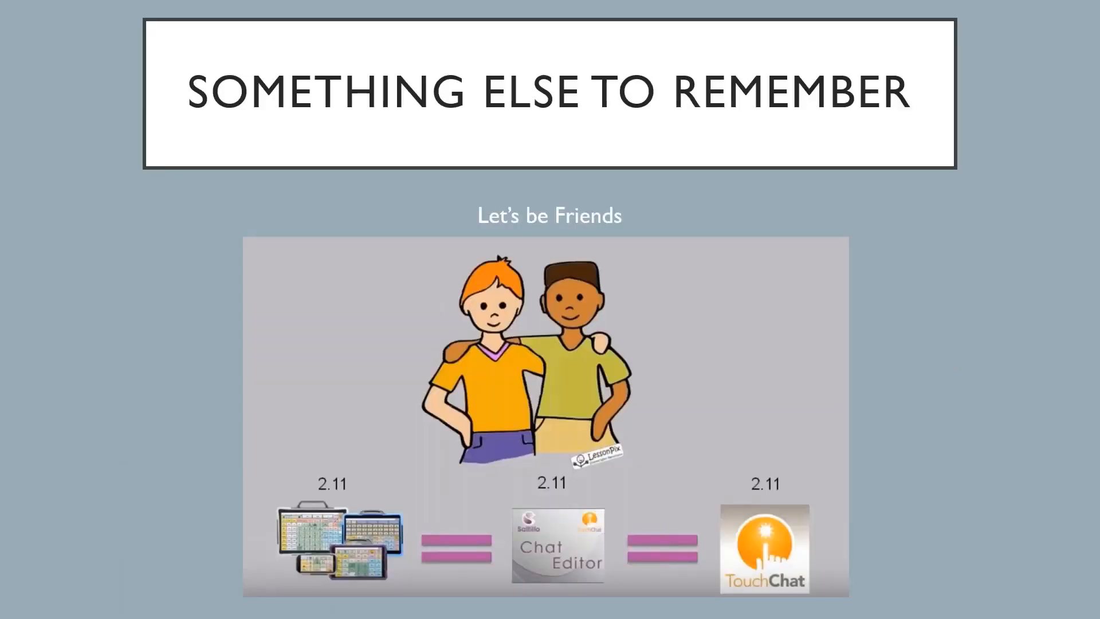
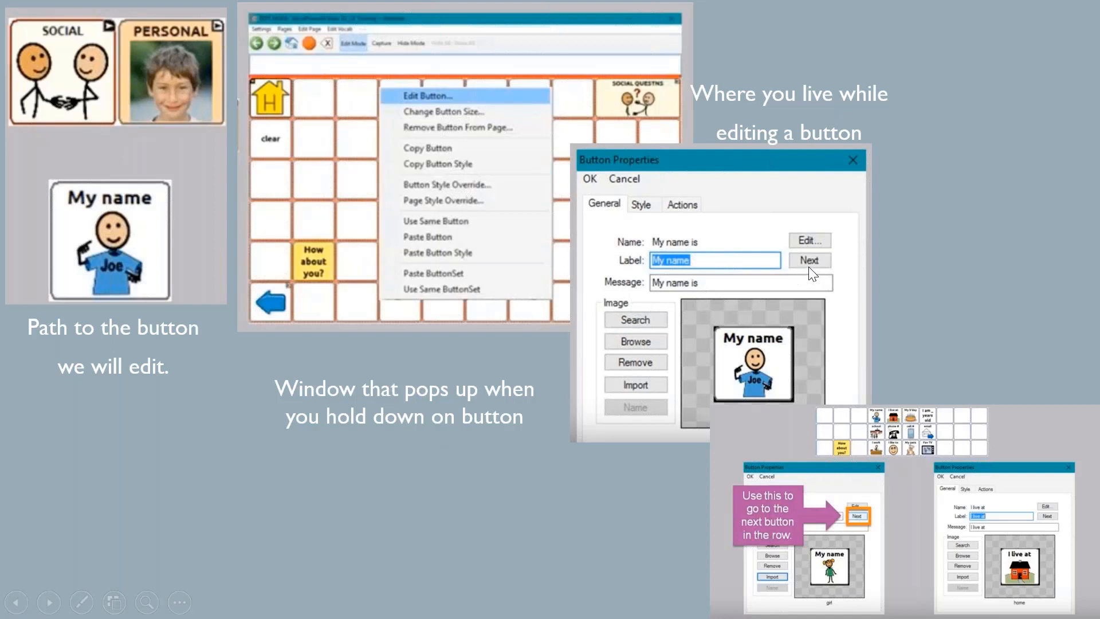
{"action": "key", "text": "Right"}
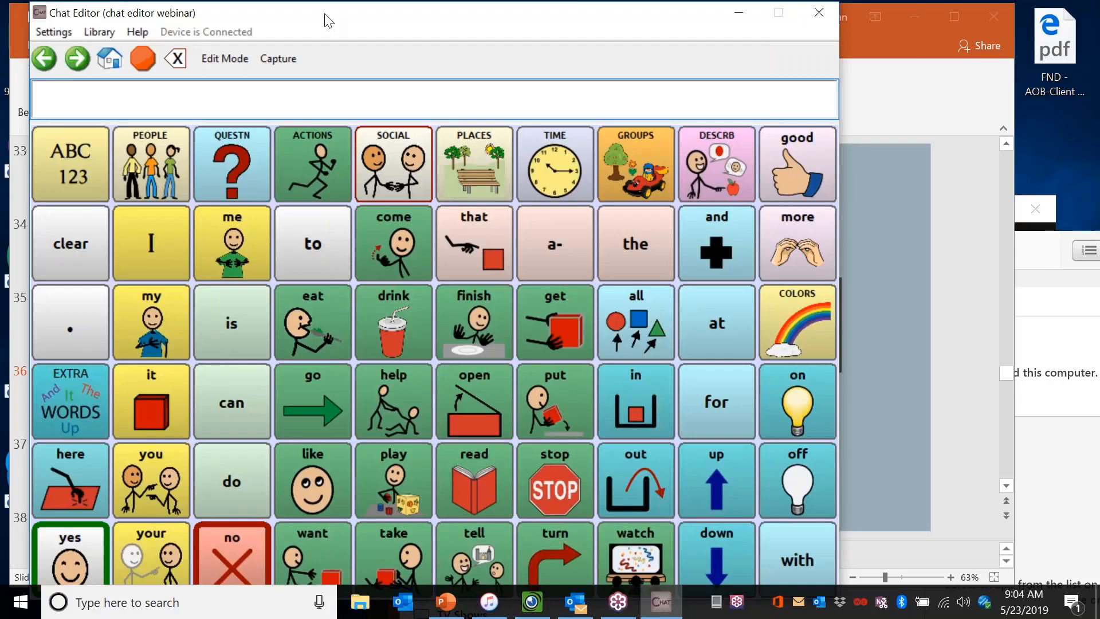
Turn on Edit Mode and open the Personal page by way of the Social page, clearing the message display.
{"action": "left_click_drag", "start_coordinate": [328, 21], "coordinate": [317, 21]}
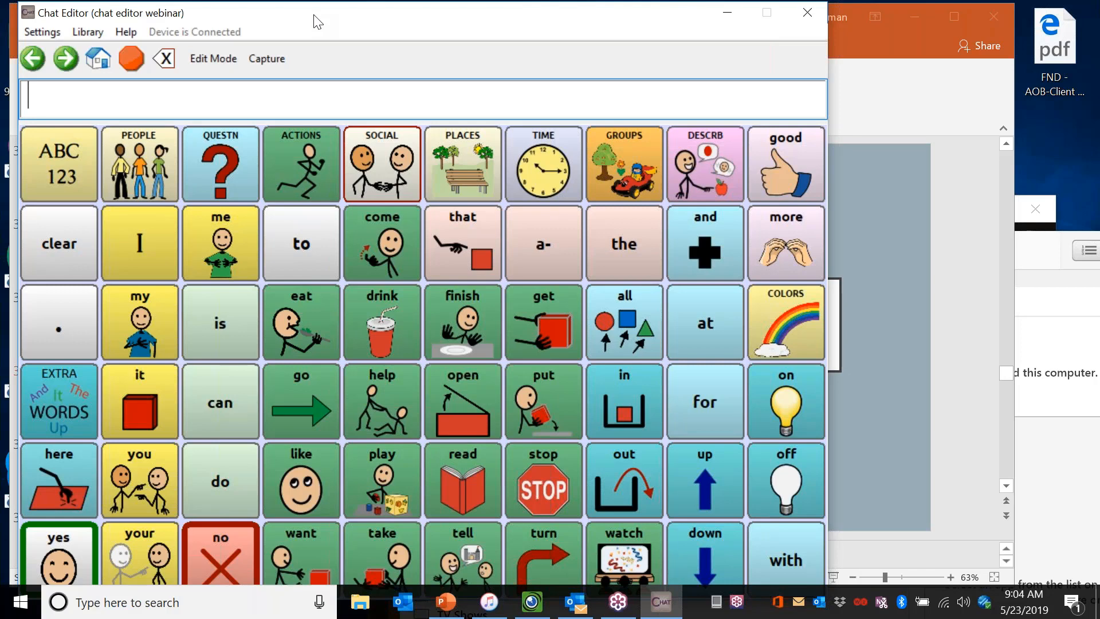
{"action": "left_click", "coordinate": [210, 56]}
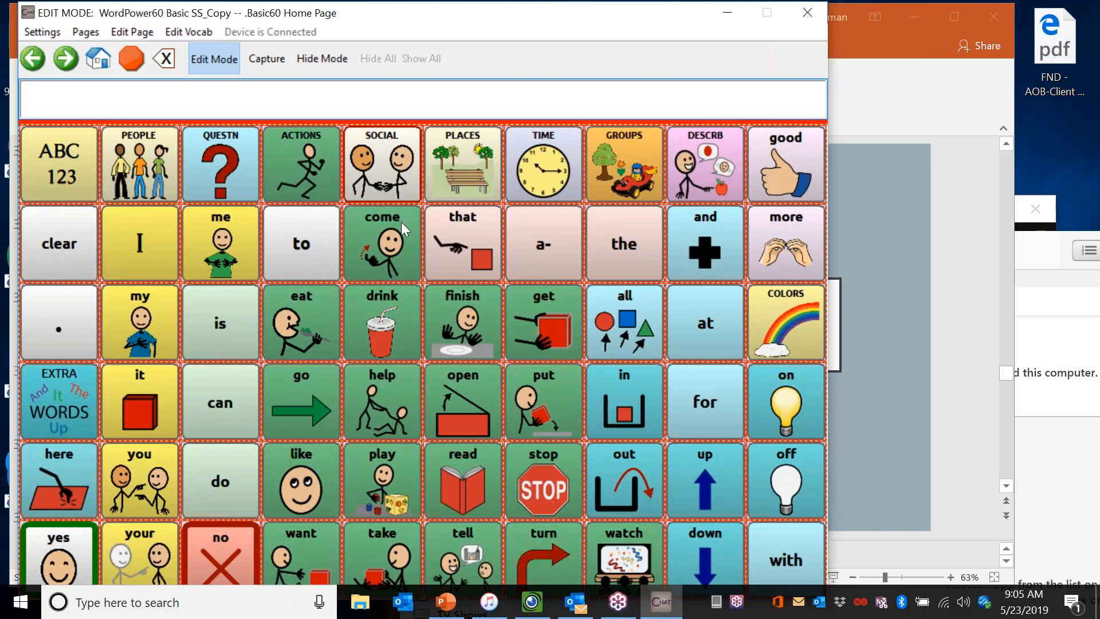
{"action": "left_click", "coordinate": [374, 168]}
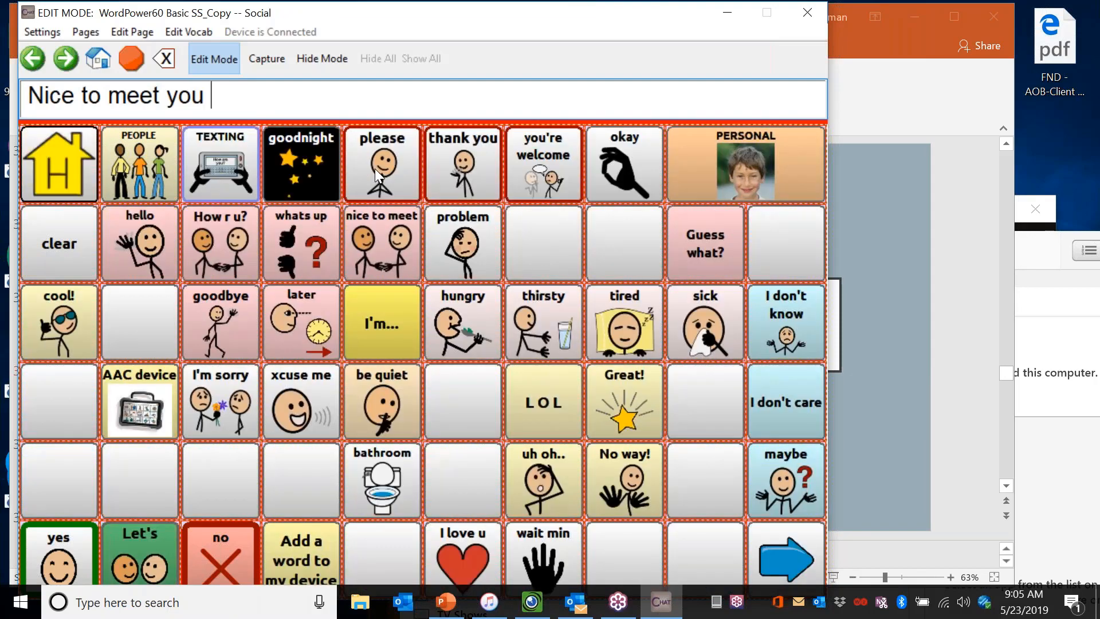
{"action": "left_click", "coordinate": [72, 229]}
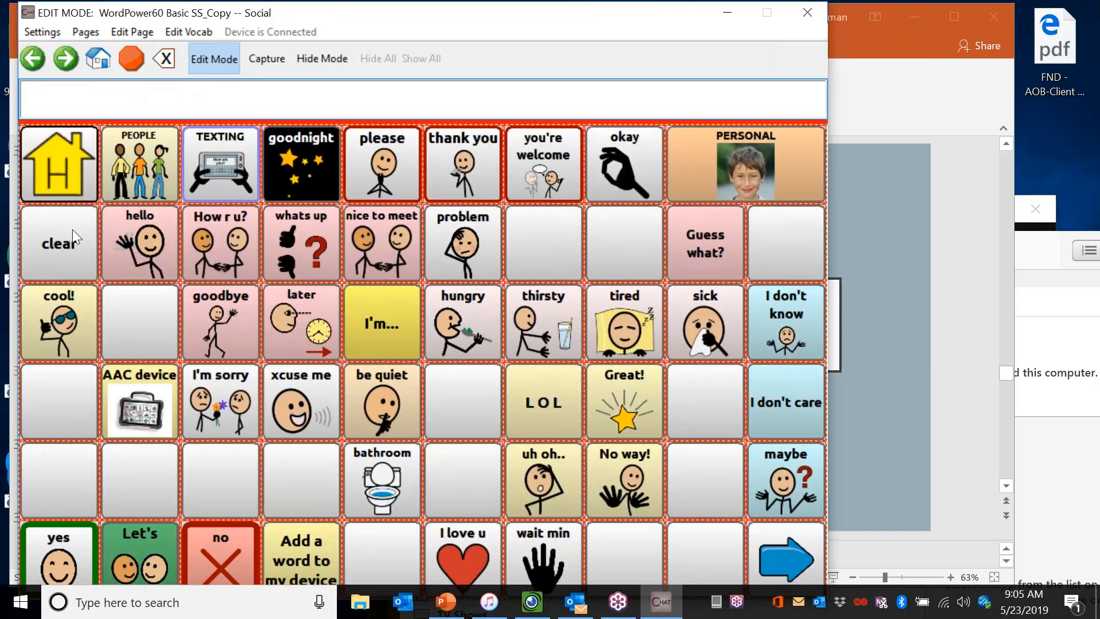
{"action": "left_click", "coordinate": [751, 156]}
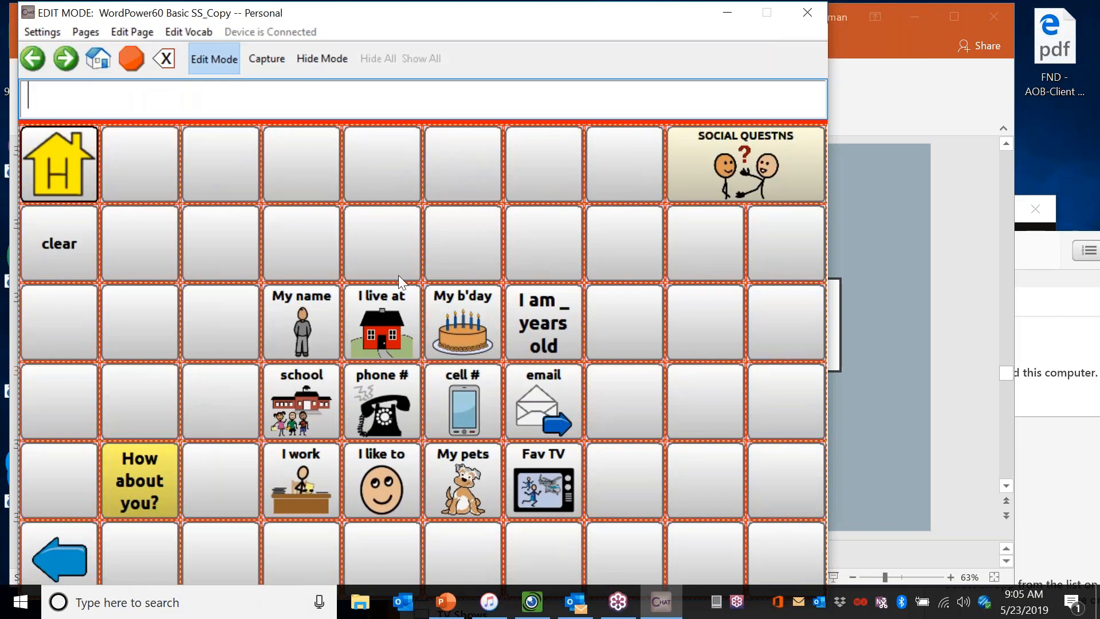
Edit the "My name" button so that its message states a different first name after "My name is".
{"action": "left_click", "coordinate": [301, 311]}
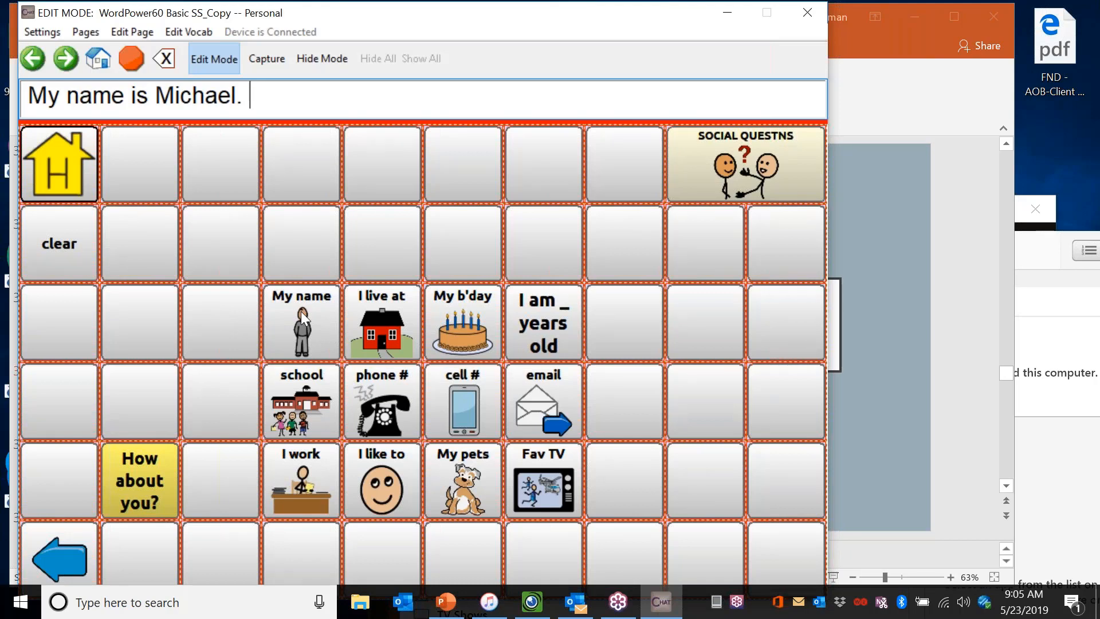
{"action": "right_click", "coordinate": [301, 311]}
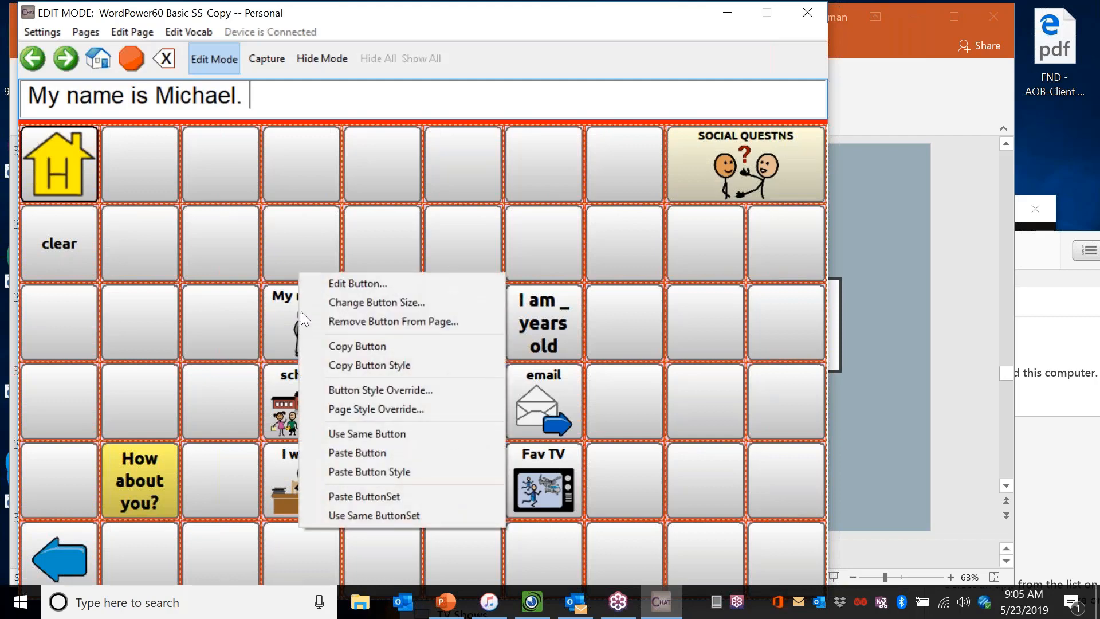
{"action": "left_click", "coordinate": [356, 281]}
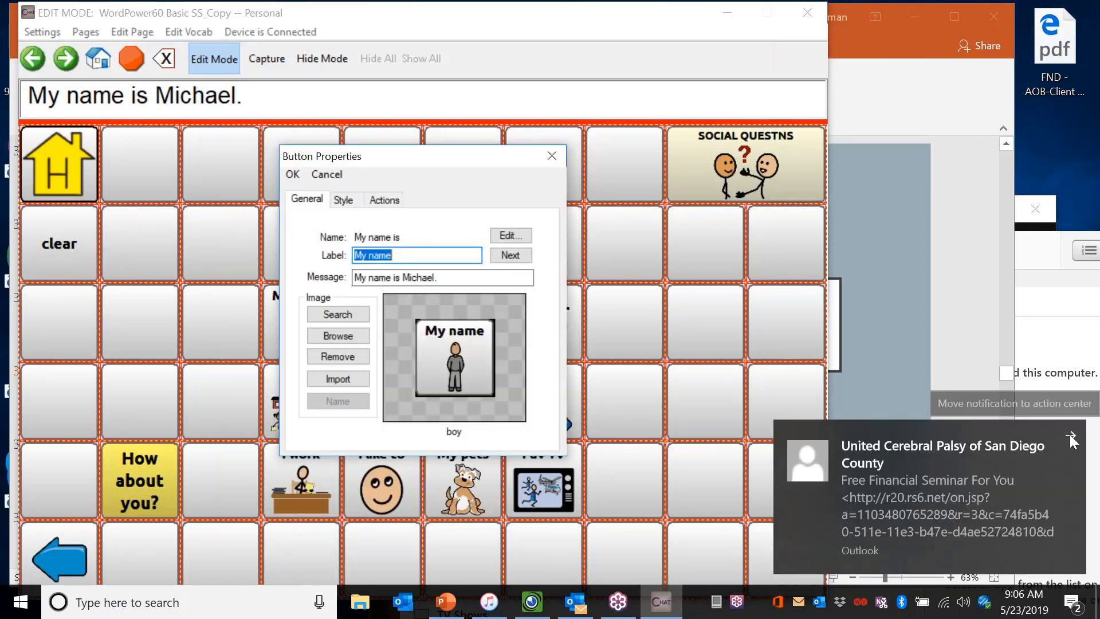
{"action": "left_click", "coordinate": [1071, 438]}
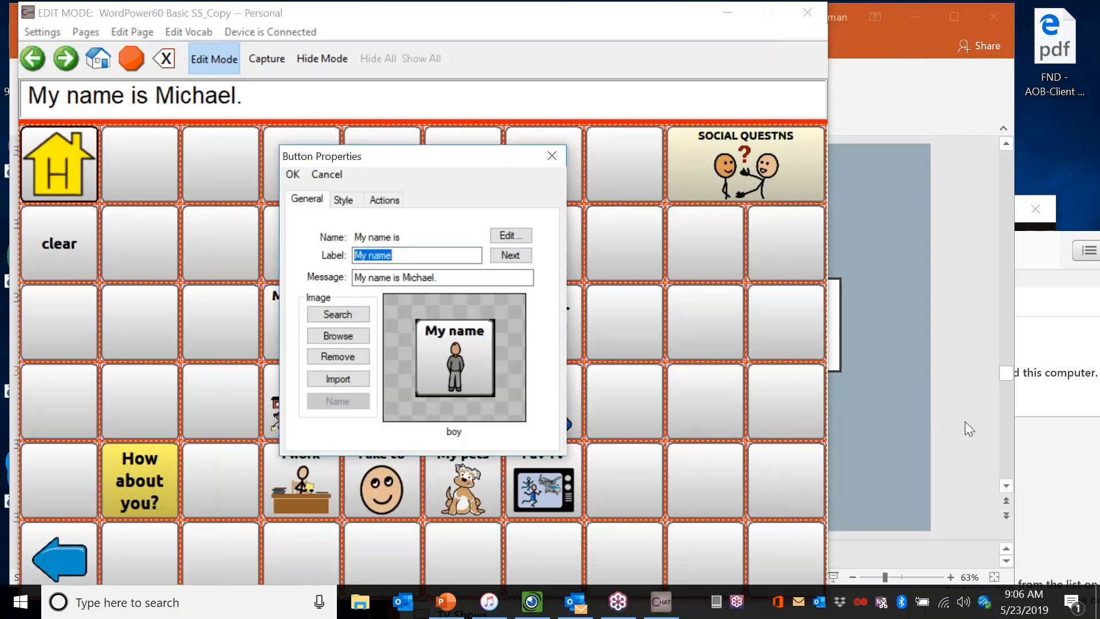
{"action": "left_click", "coordinate": [441, 277]}
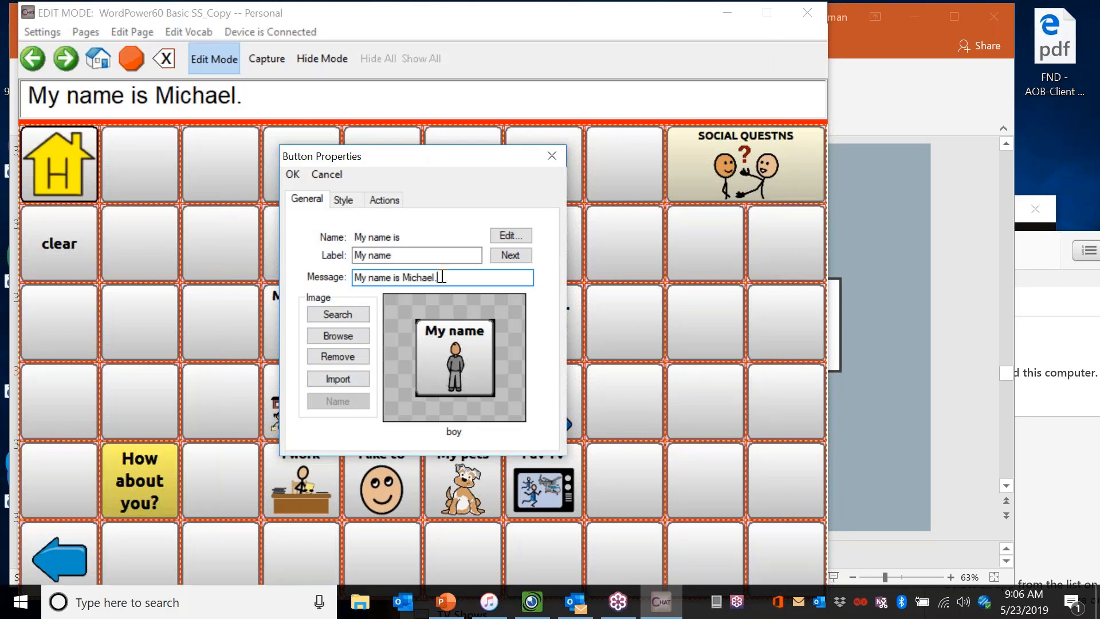
{"action": "left_click_drag", "start_coordinate": [442, 277], "coordinate": [404, 278]}
{"action": "type", "text": "Belva"}
Set the body color of the "My name" button to red.
{"action": "left_click", "coordinate": [359, 204]}
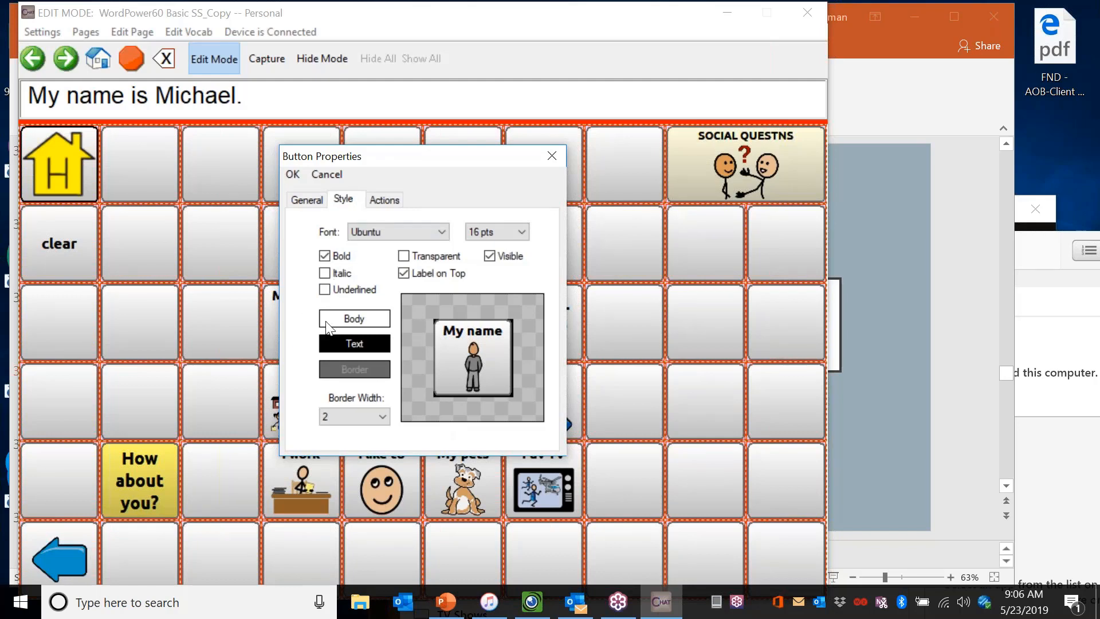
{"action": "left_click", "coordinate": [351, 320]}
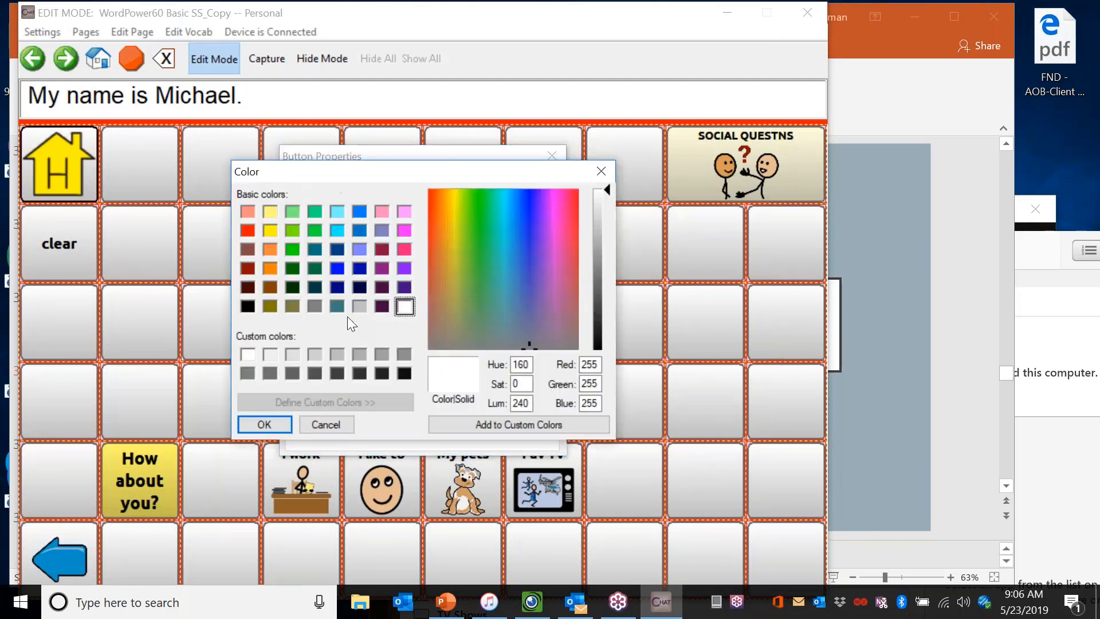
{"action": "left_click", "coordinate": [247, 229]}
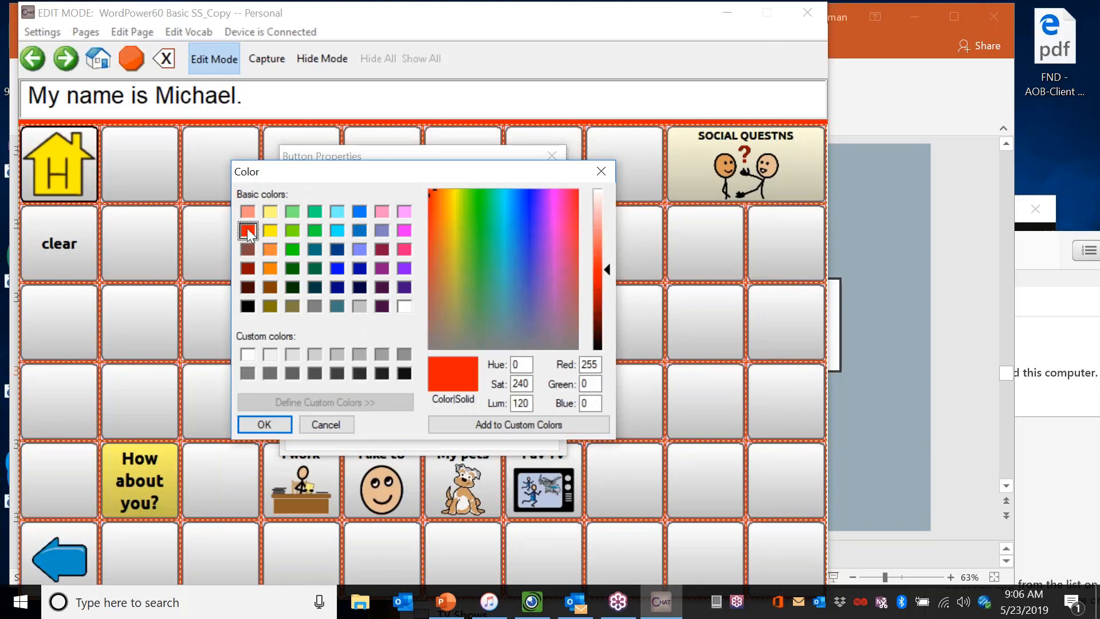
{"action": "left_click", "coordinate": [273, 426]}
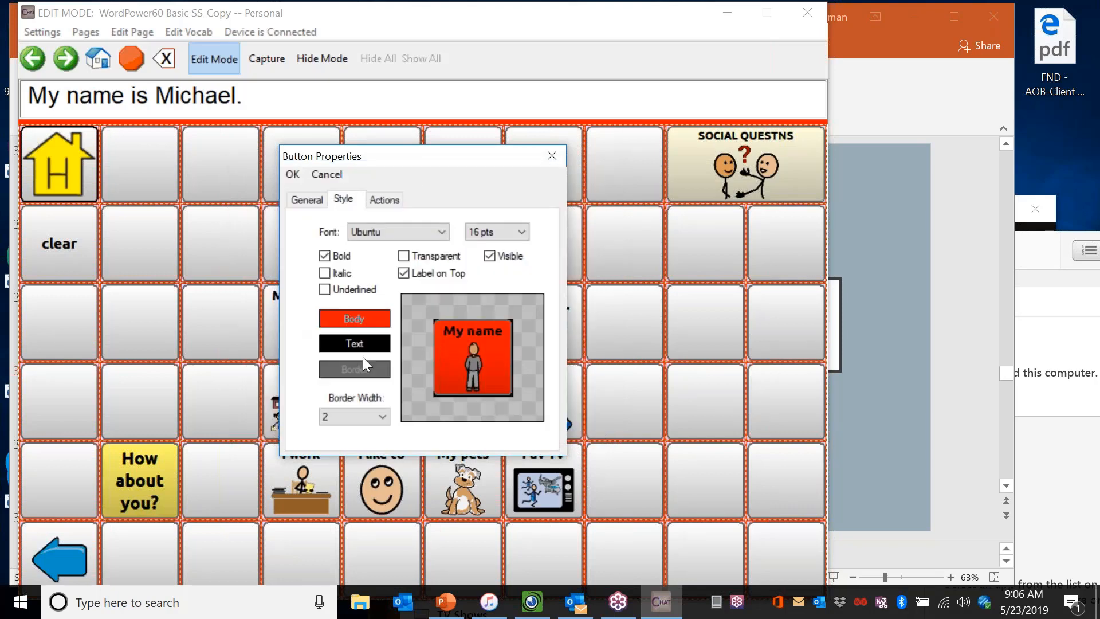
Return the body color of the "My name" button to white.
{"action": "left_click", "coordinate": [367, 319]}
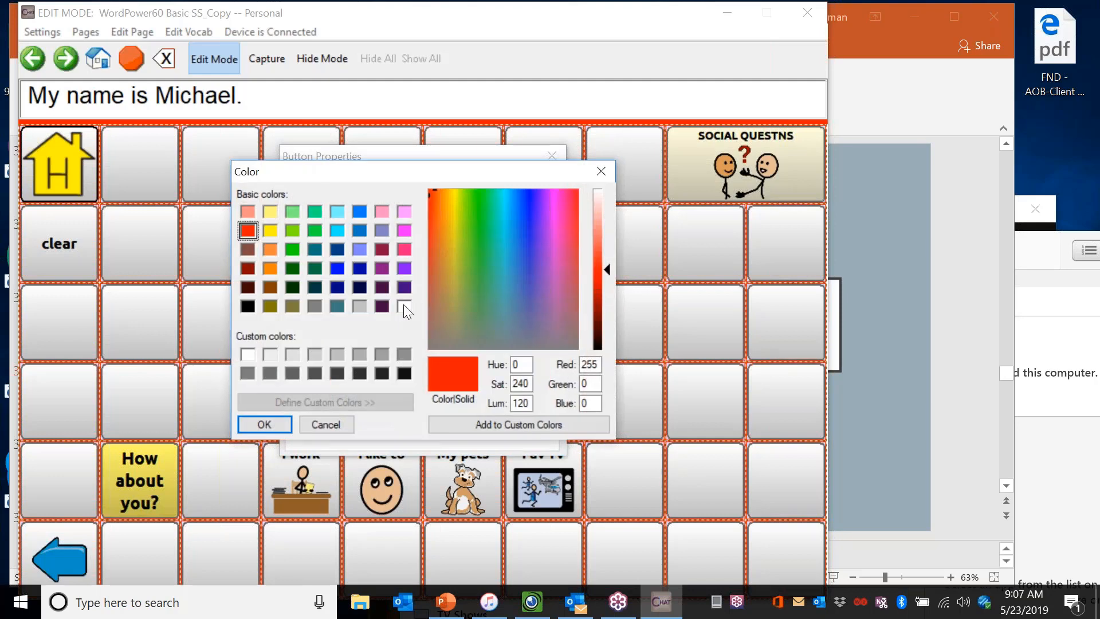
{"action": "left_click", "coordinate": [404, 307]}
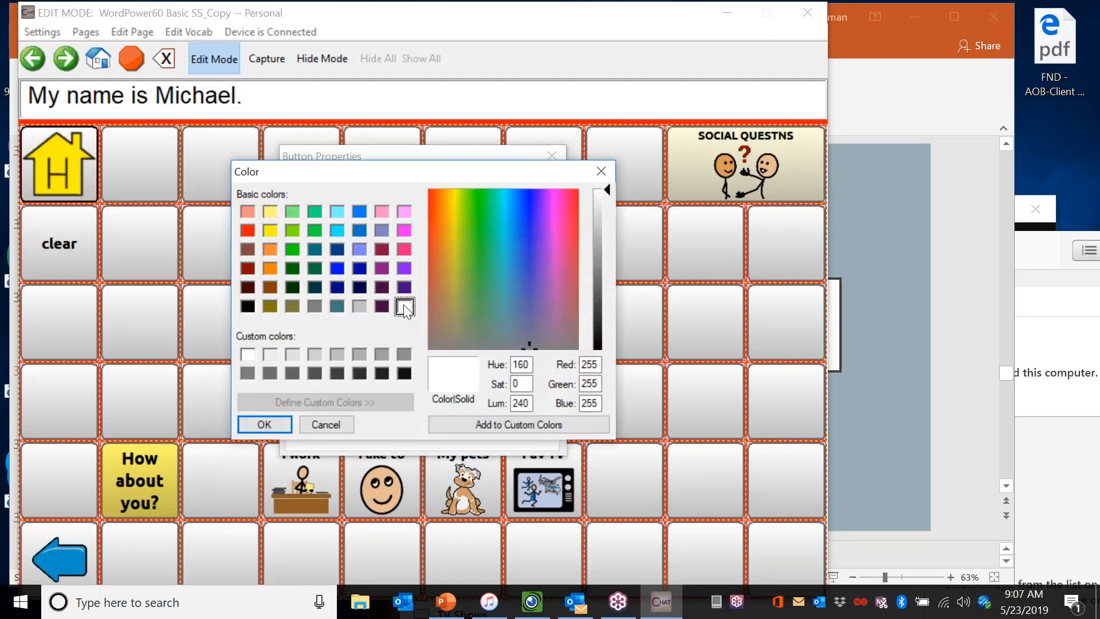
{"action": "left_click", "coordinate": [263, 424]}
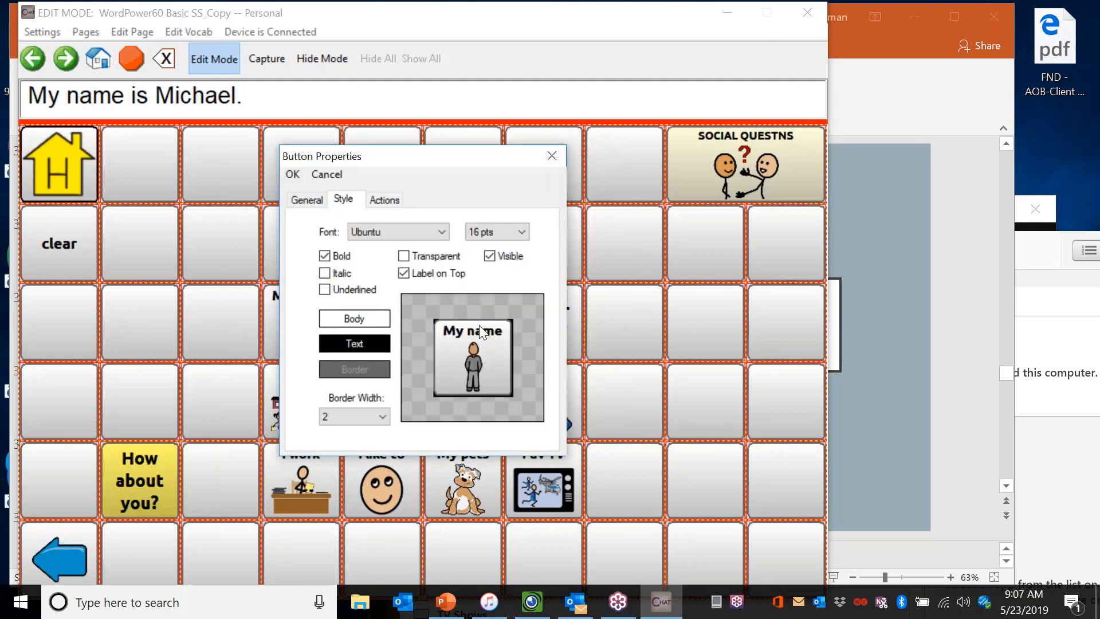
Add the Done action to the action list of the "My name" button.
{"action": "left_click", "coordinate": [384, 201]}
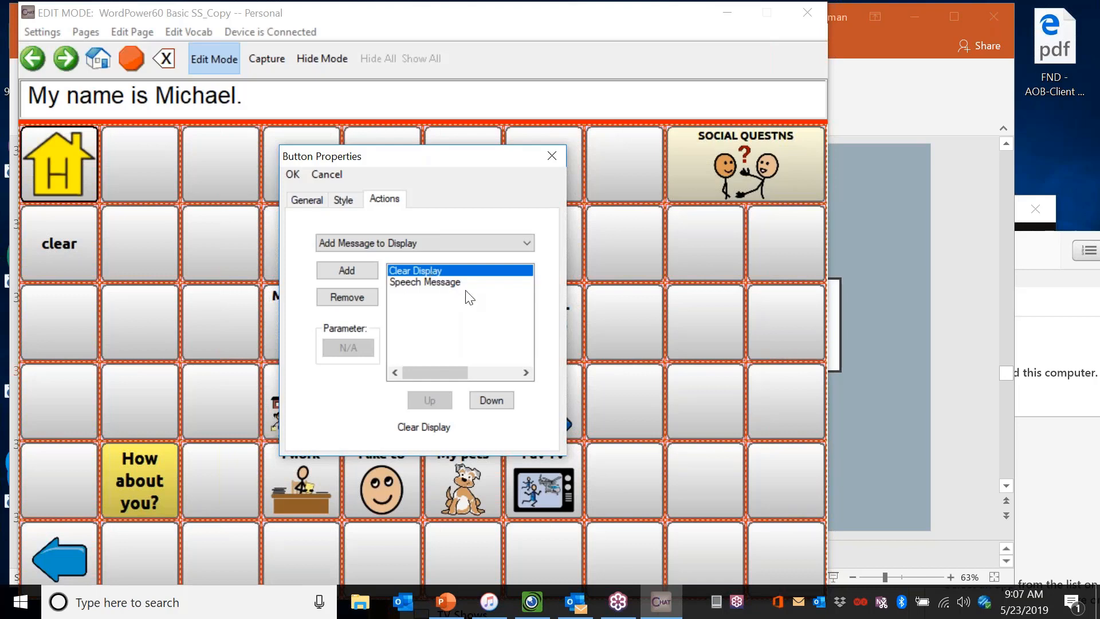
{"action": "left_click", "coordinate": [527, 244]}
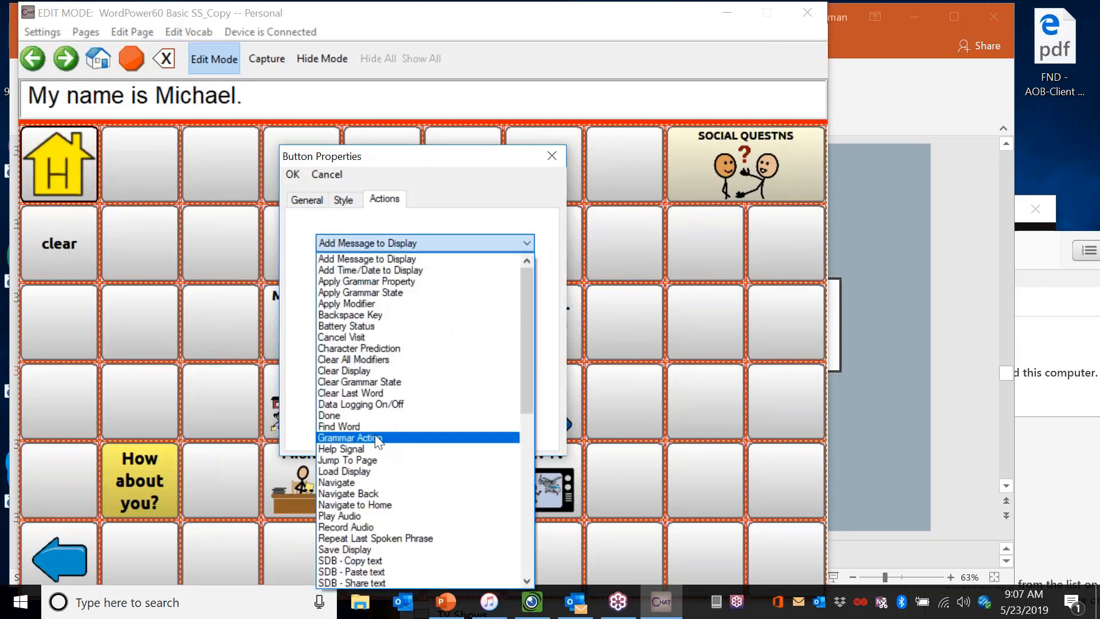
{"action": "left_click", "coordinate": [328, 416]}
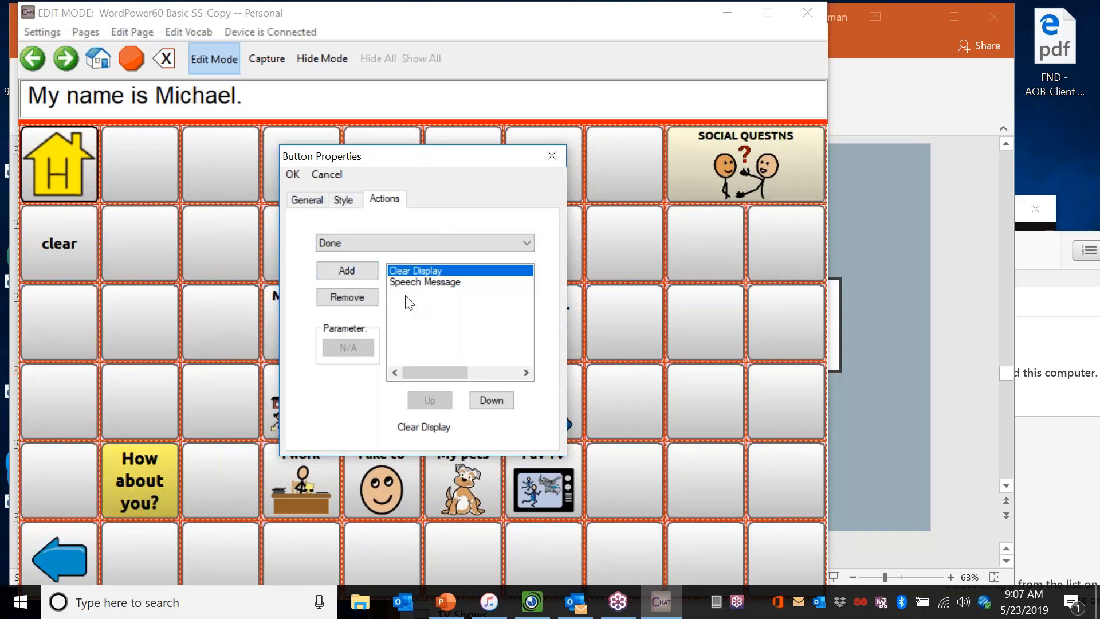
{"action": "left_click", "coordinate": [372, 271]}
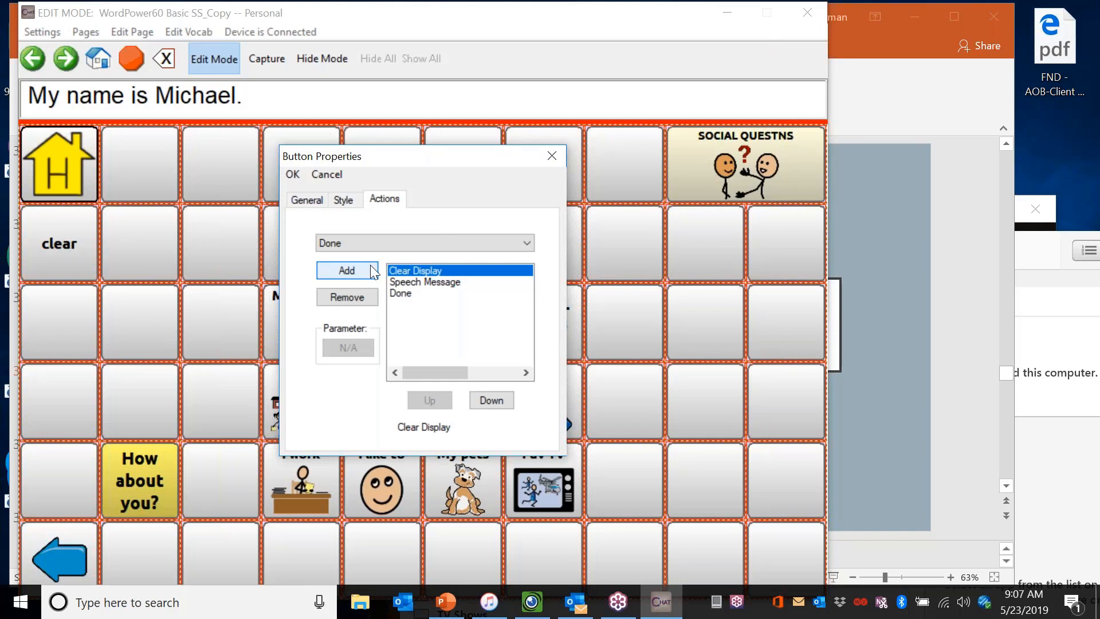
Remove the Done action from the "My name" button, save its properties and play its new message.
{"action": "left_click", "coordinate": [404, 295]}
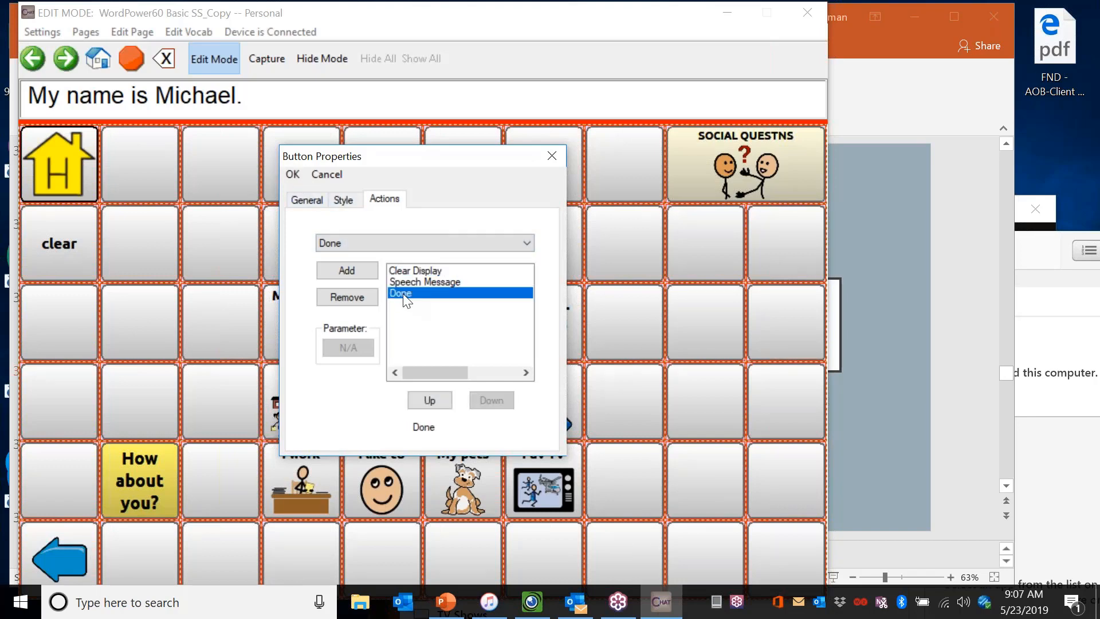
{"action": "left_click", "coordinate": [370, 298]}
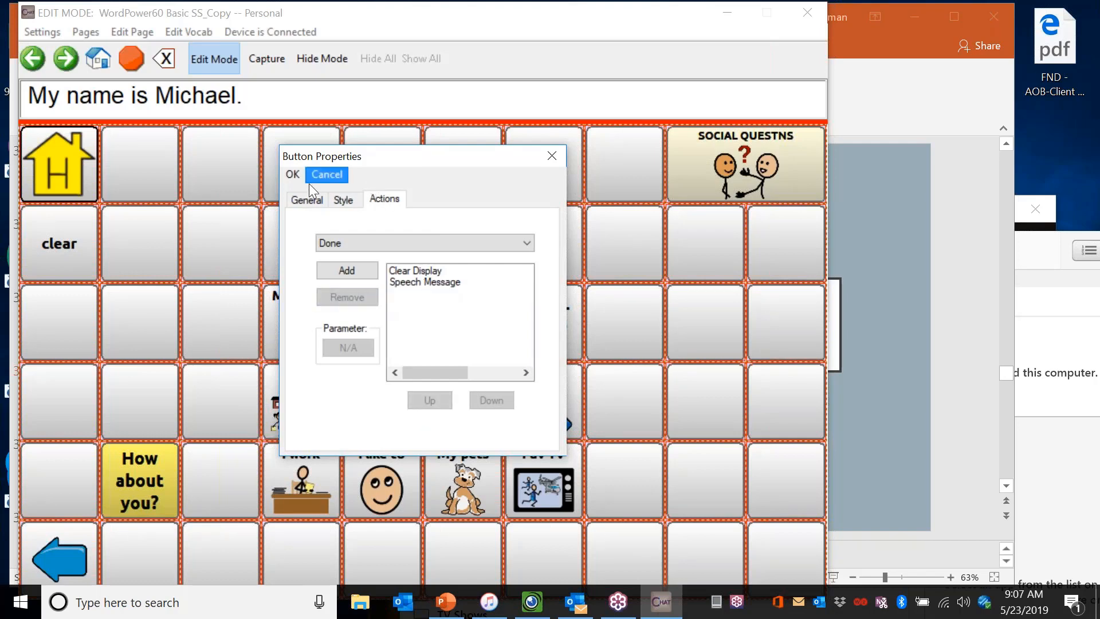
{"action": "left_click", "coordinate": [294, 180]}
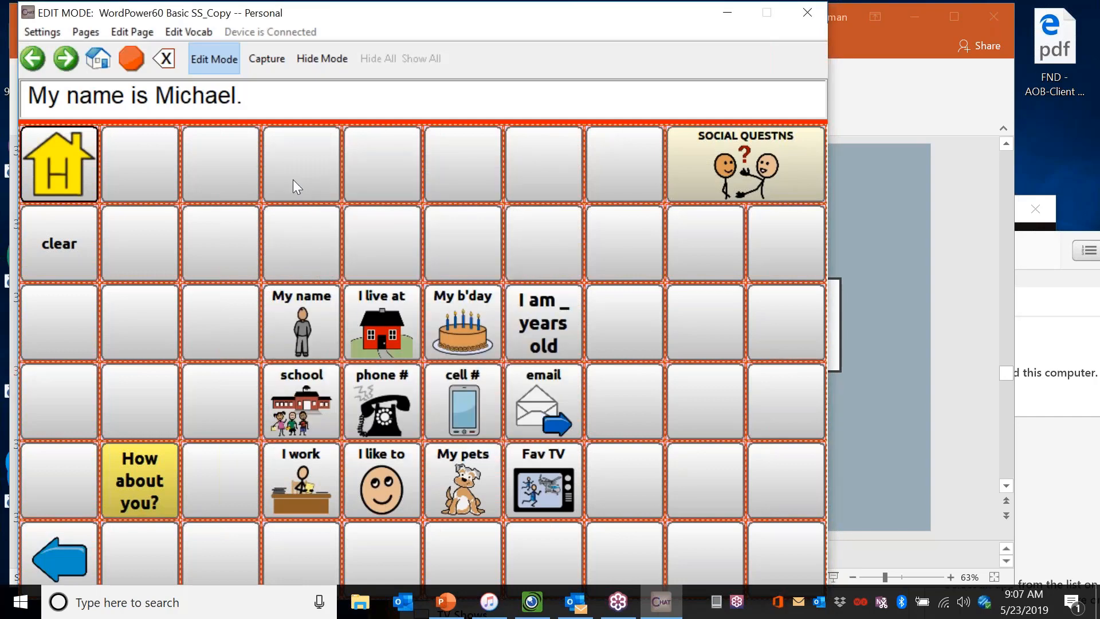
{"action": "left_click", "coordinate": [297, 312]}
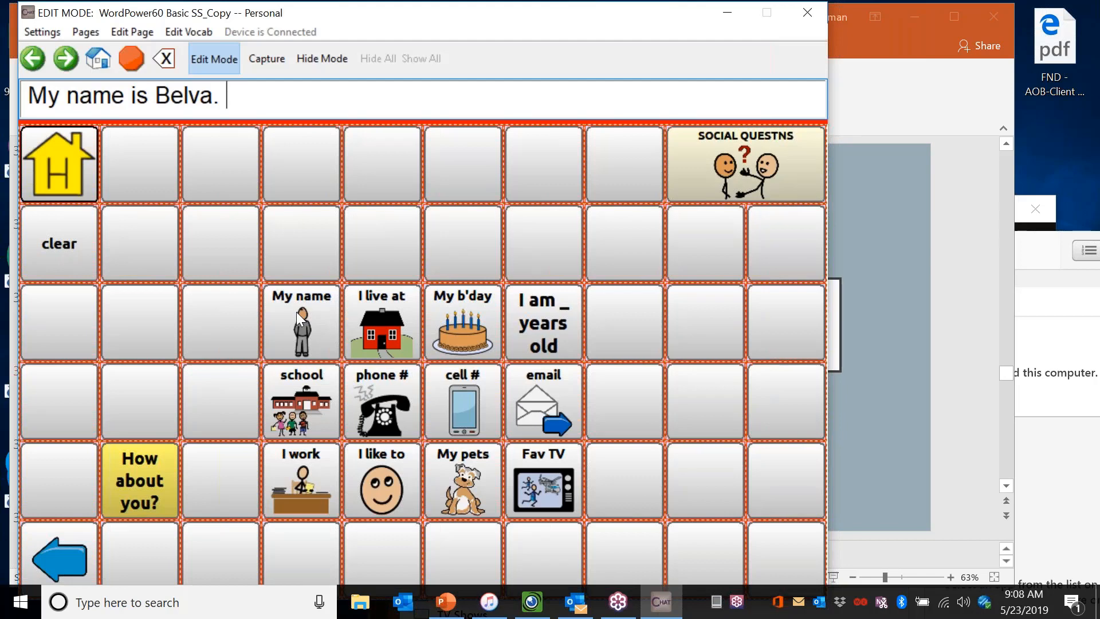
Hide the "school" button on the Personal page with Hide Mode and leave Edit Mode.
{"action": "left_click", "coordinate": [216, 60]}
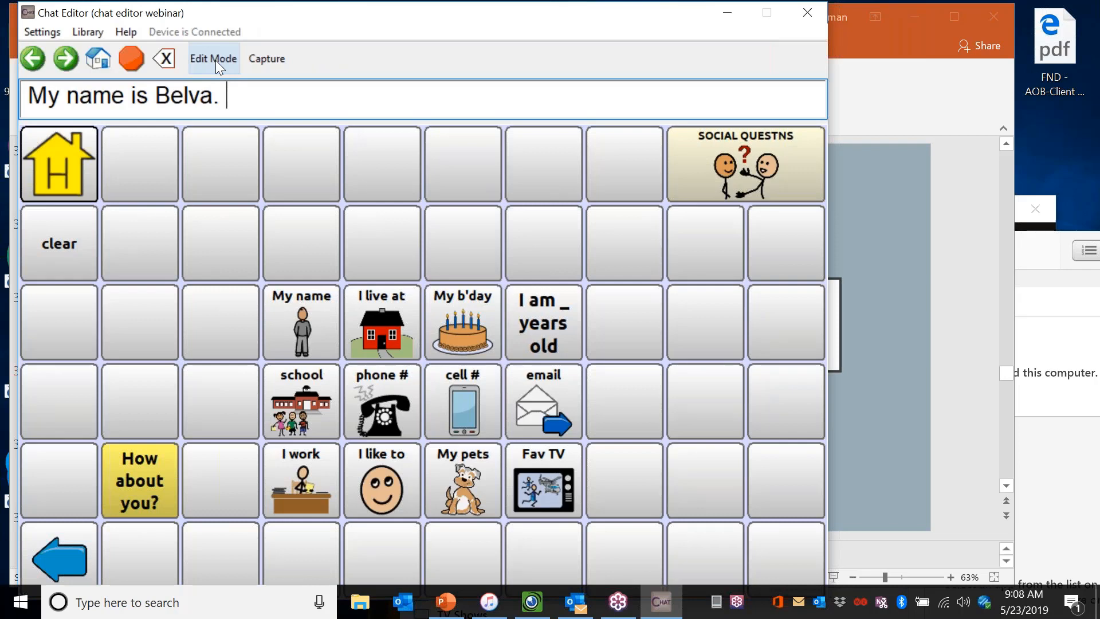
{"action": "left_click", "coordinate": [216, 60]}
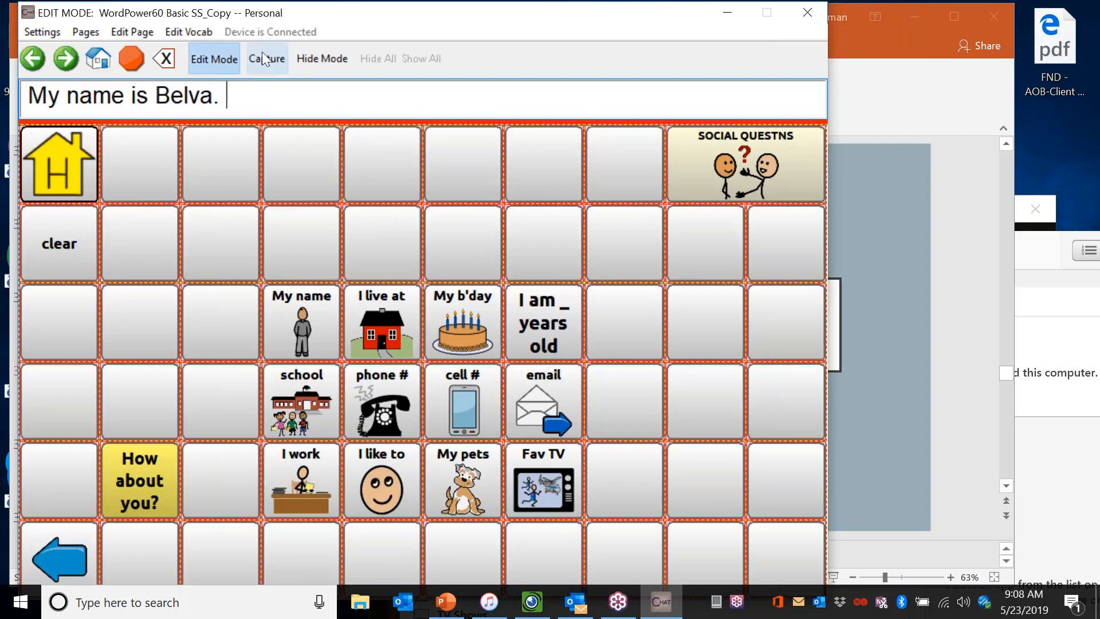
{"action": "left_click", "coordinate": [325, 59]}
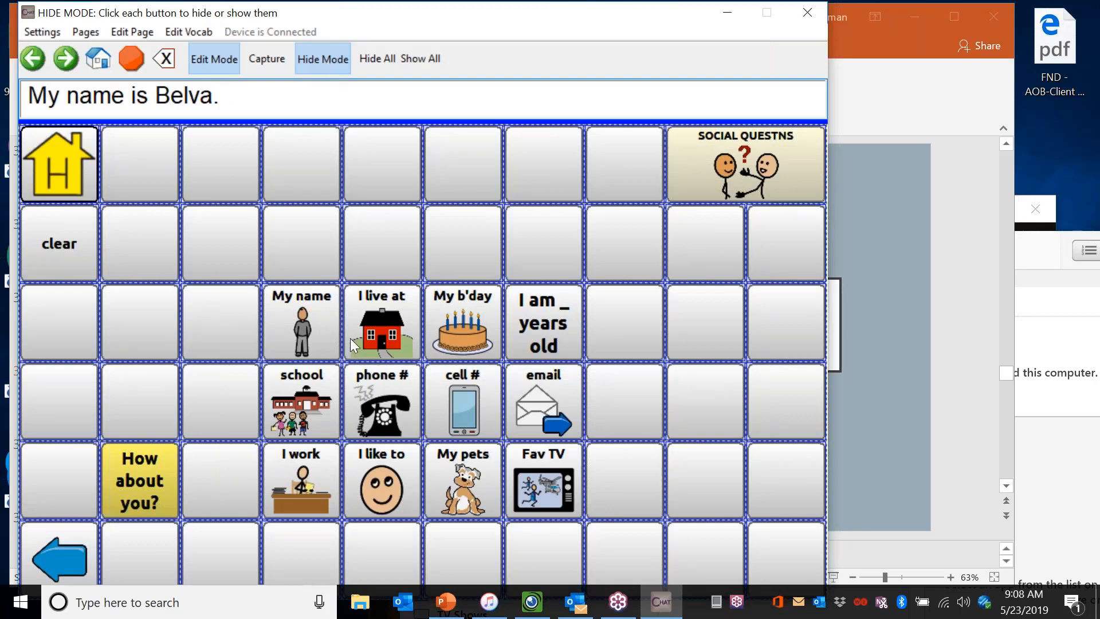
{"action": "left_click", "coordinate": [306, 398]}
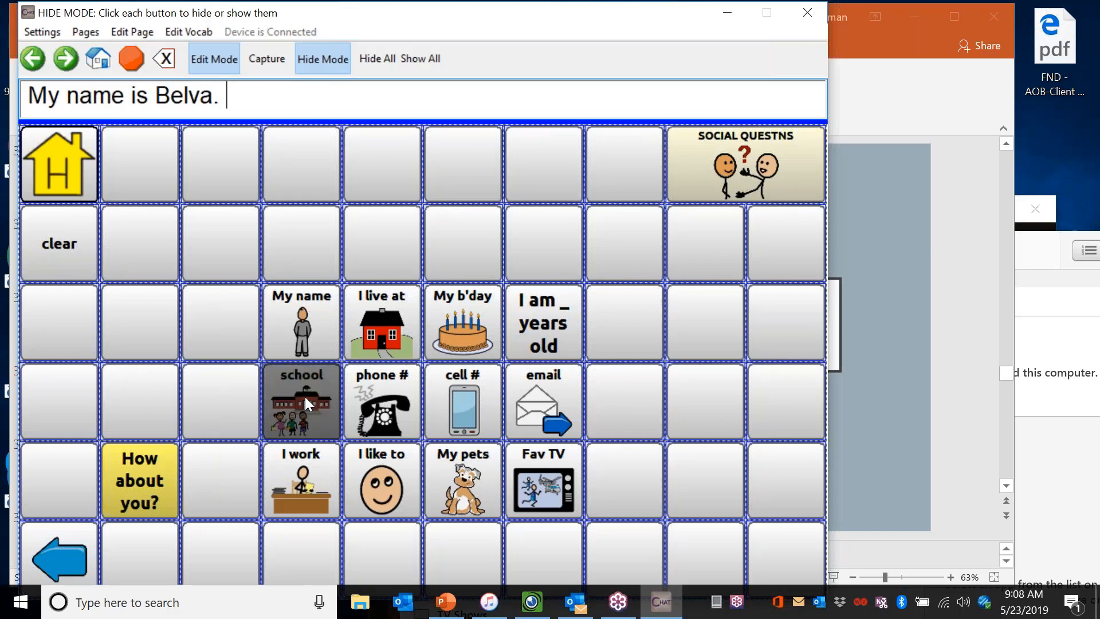
{"action": "left_click", "coordinate": [208, 60]}
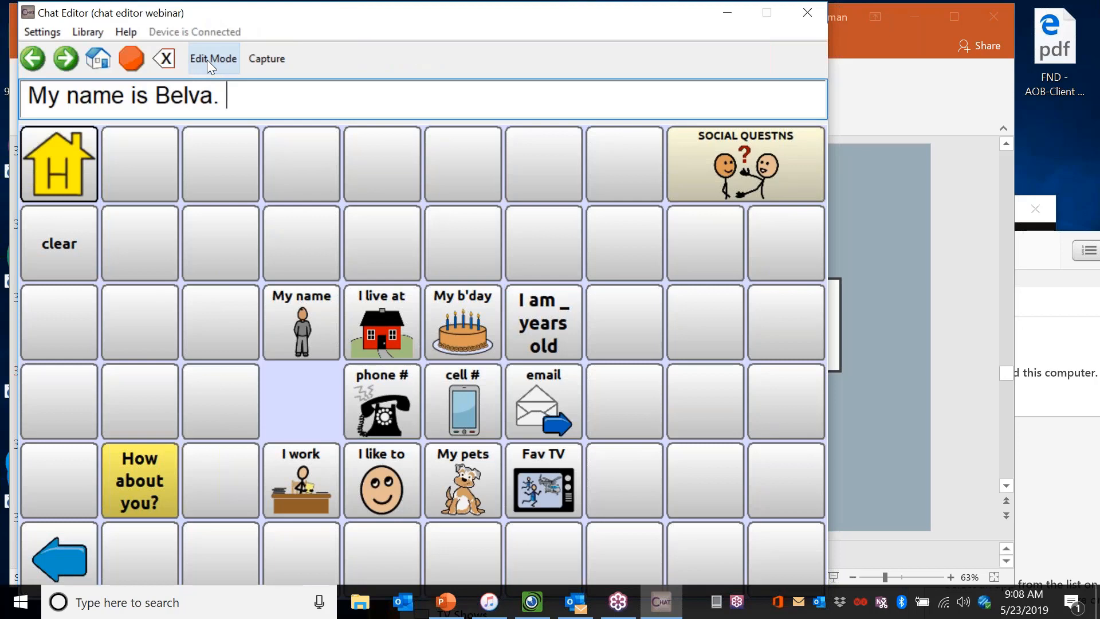
Make the "school" button on the Personal page visible again through Hide Mode and leave Edit Mode.
{"action": "left_click", "coordinate": [207, 59]}
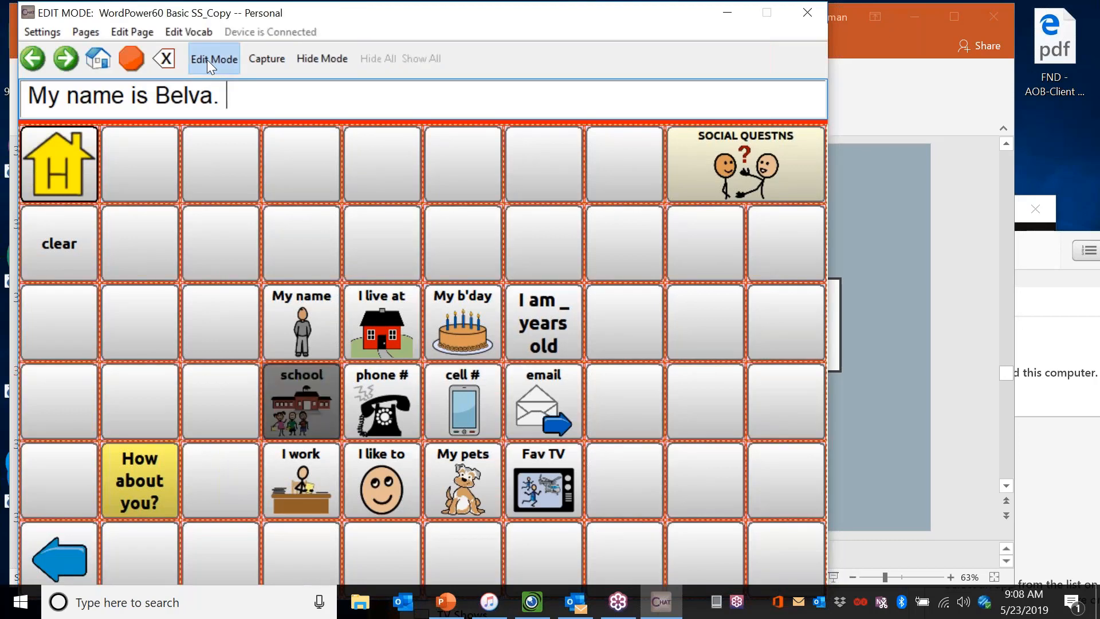
{"action": "left_click", "coordinate": [316, 52]}
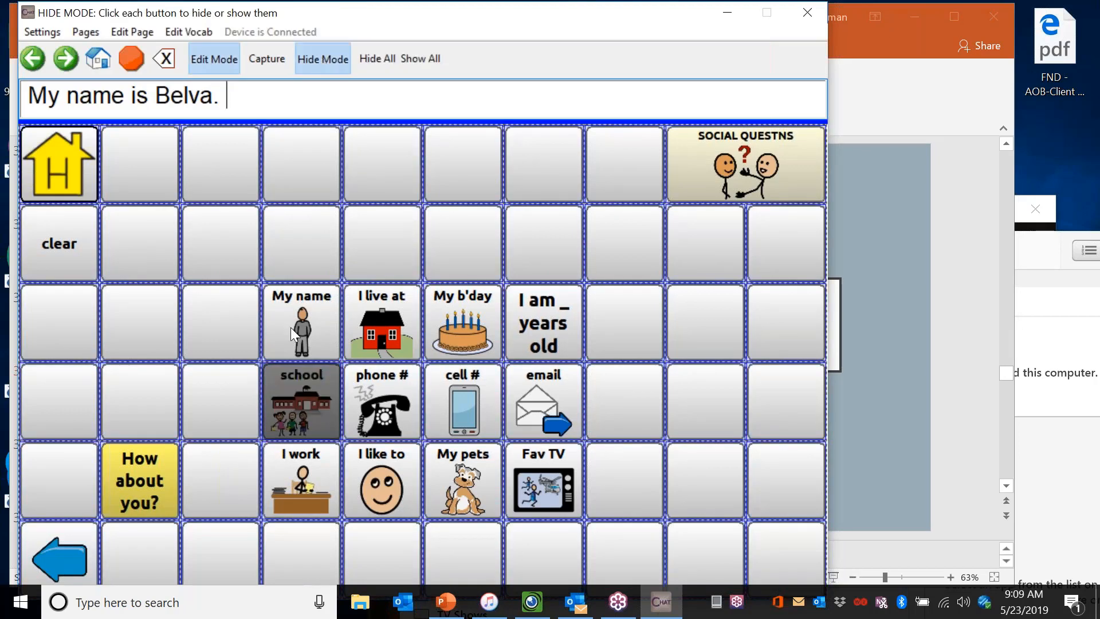
{"action": "left_click", "coordinate": [298, 384]}
{"action": "left_click", "coordinate": [297, 383]}
{"action": "left_click", "coordinate": [298, 384]}
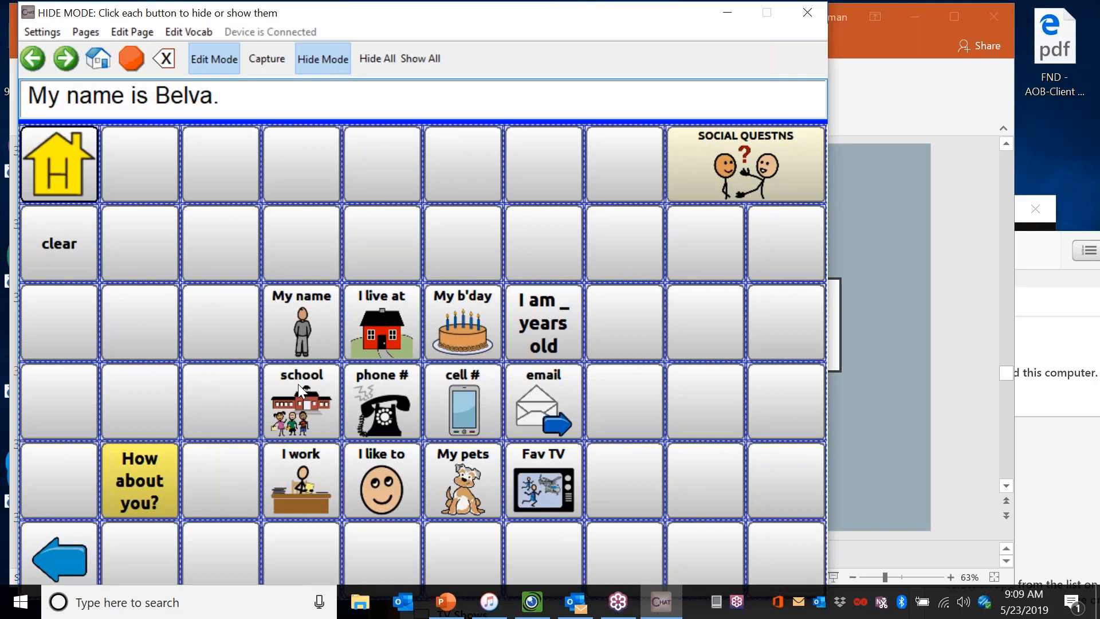
{"action": "left_click", "coordinate": [216, 58]}
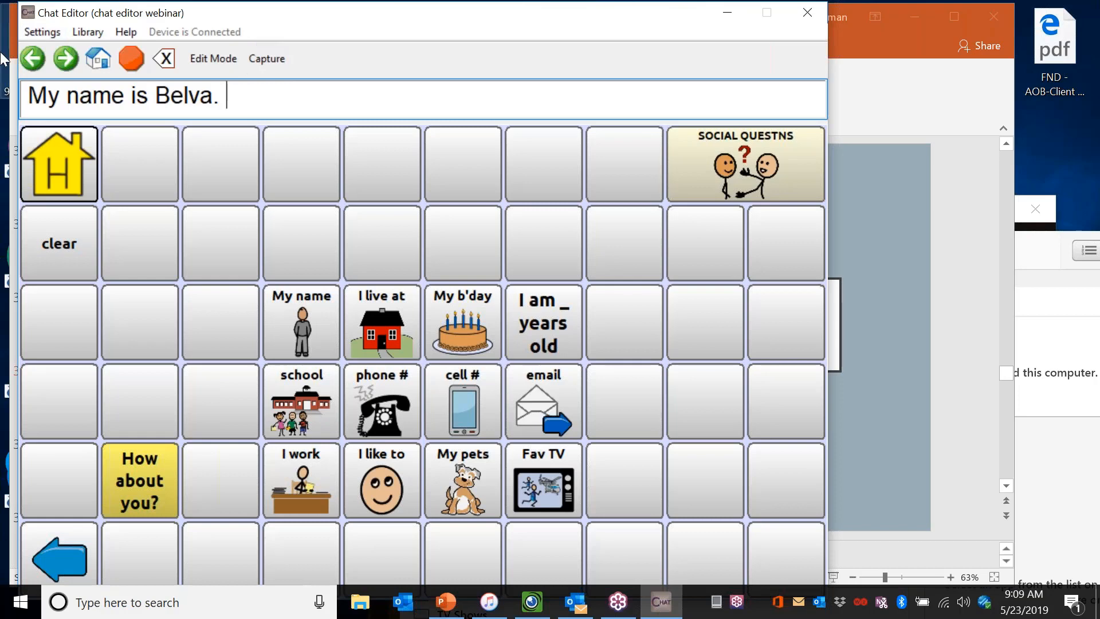
Go to the home page and start a button capture, moving the Button Capture window away from the most-used word buttons.
{"action": "left_click", "coordinate": [58, 162]}
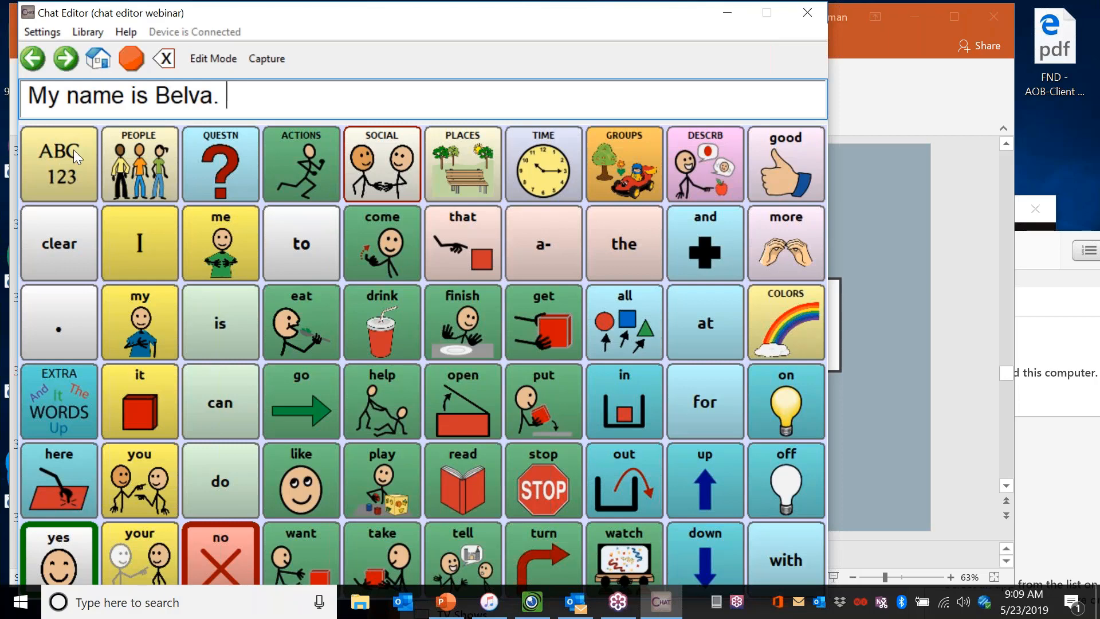
{"action": "left_click", "coordinate": [264, 60]}
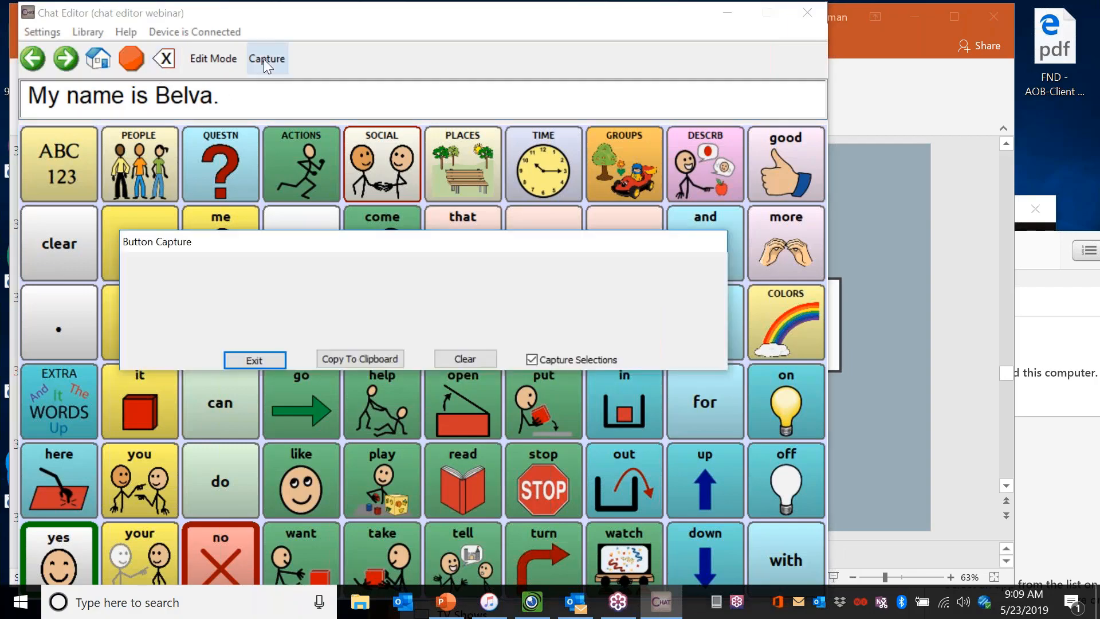
{"action": "left_click_drag", "start_coordinate": [273, 240], "coordinate": [632, 123]}
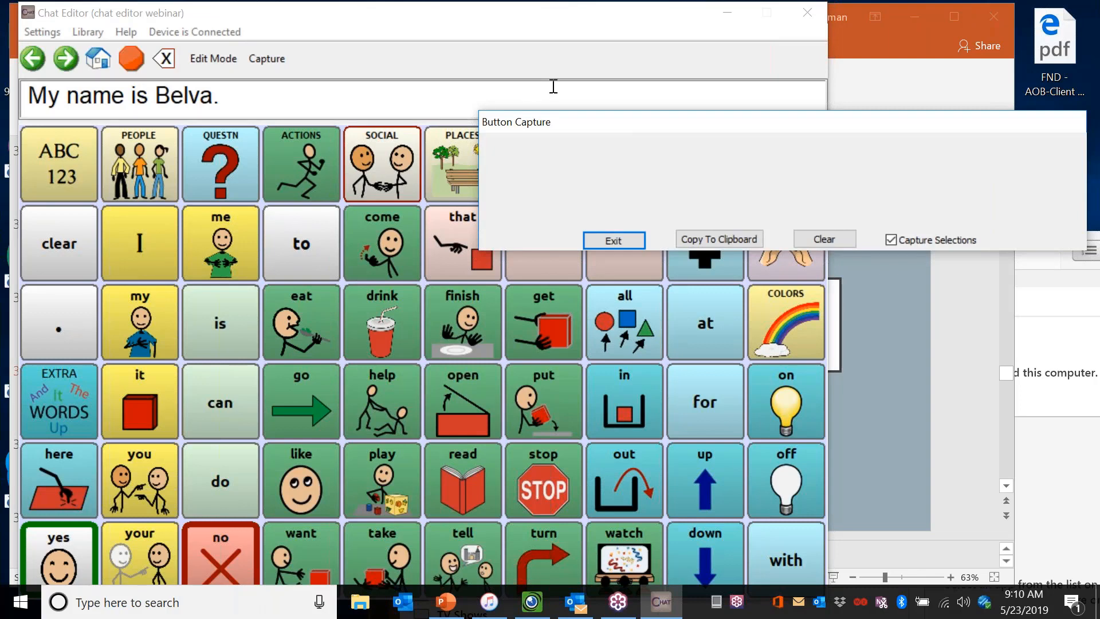
Capture the button sequence for the sentence "I want to eat cheese." and copy it to the clipboard.
{"action": "left_click", "coordinate": [130, 236]}
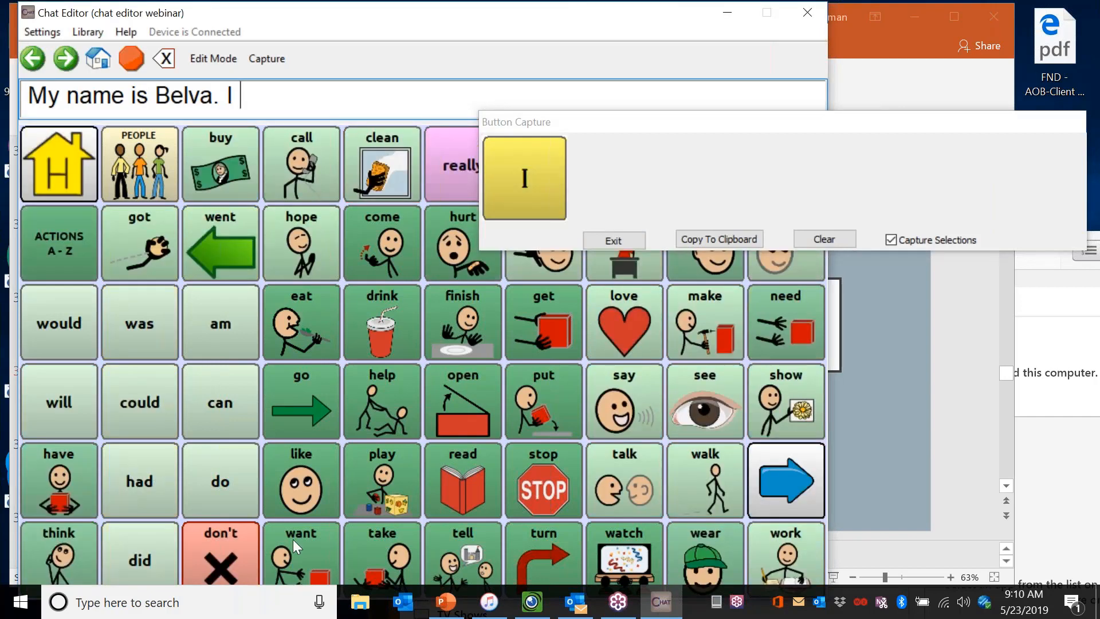
{"action": "left_click", "coordinate": [293, 538]}
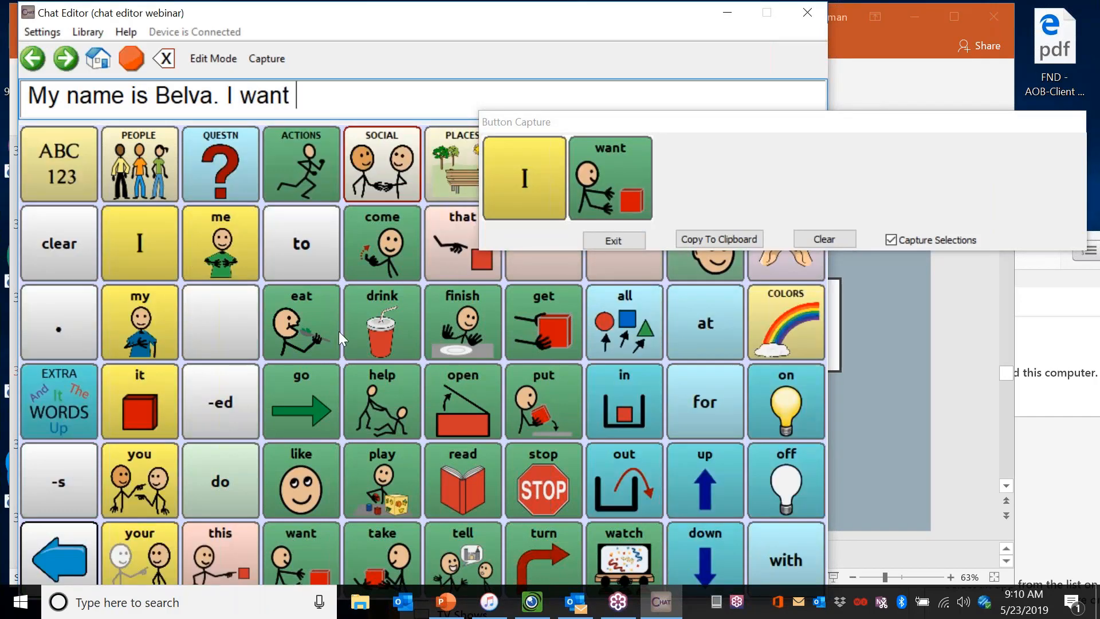
{"action": "left_click", "coordinate": [314, 241]}
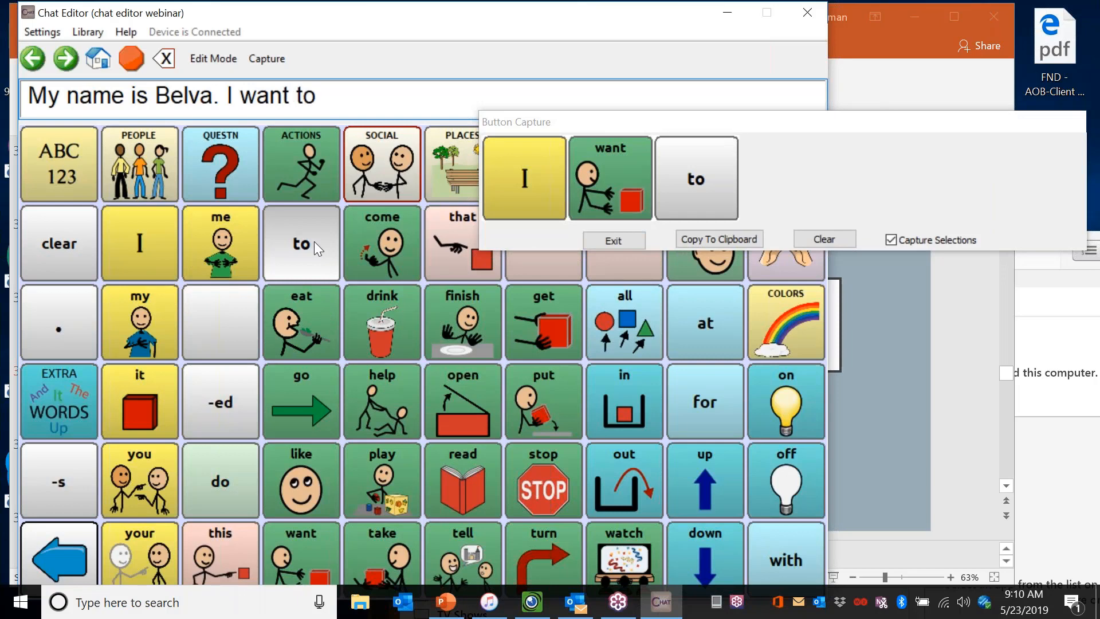
{"action": "left_click", "coordinate": [287, 321]}
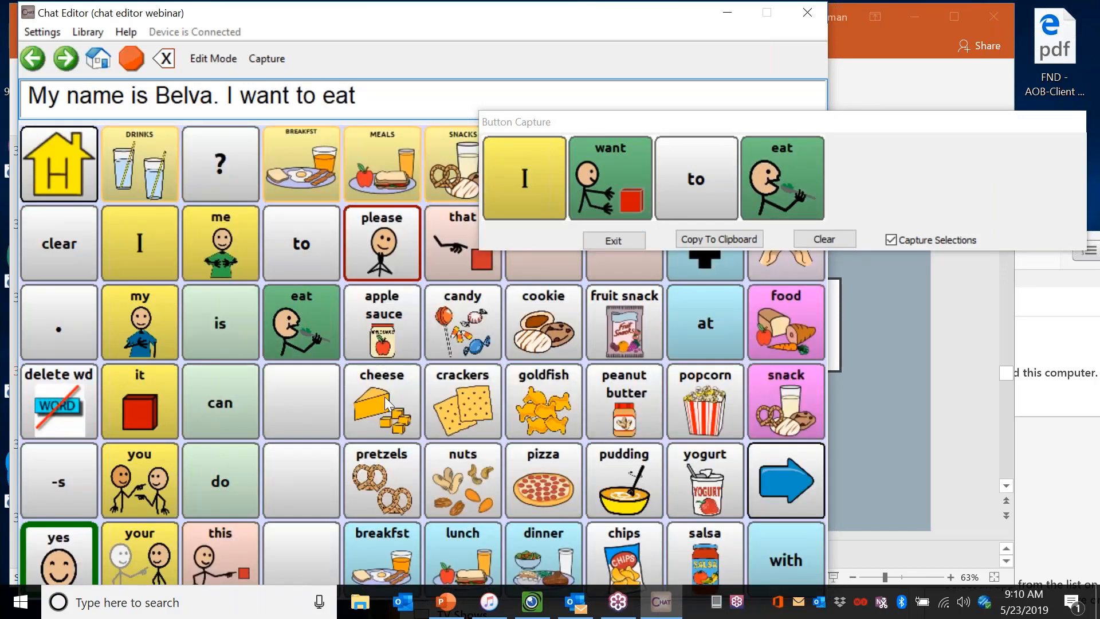
{"action": "left_click", "coordinate": [384, 397]}
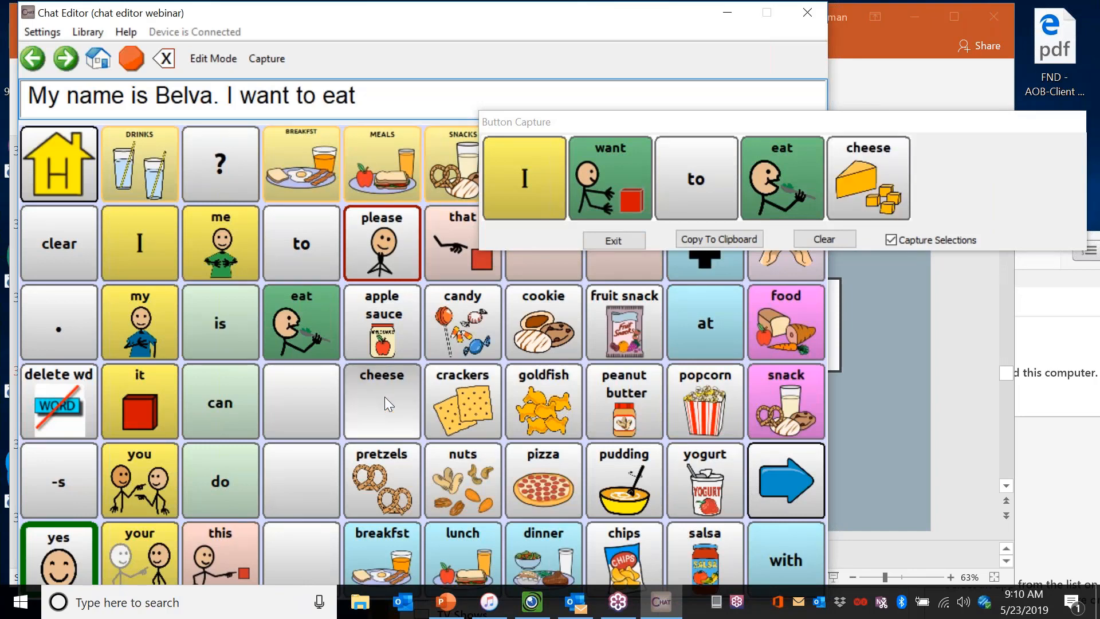
{"action": "left_click", "coordinate": [56, 322]}
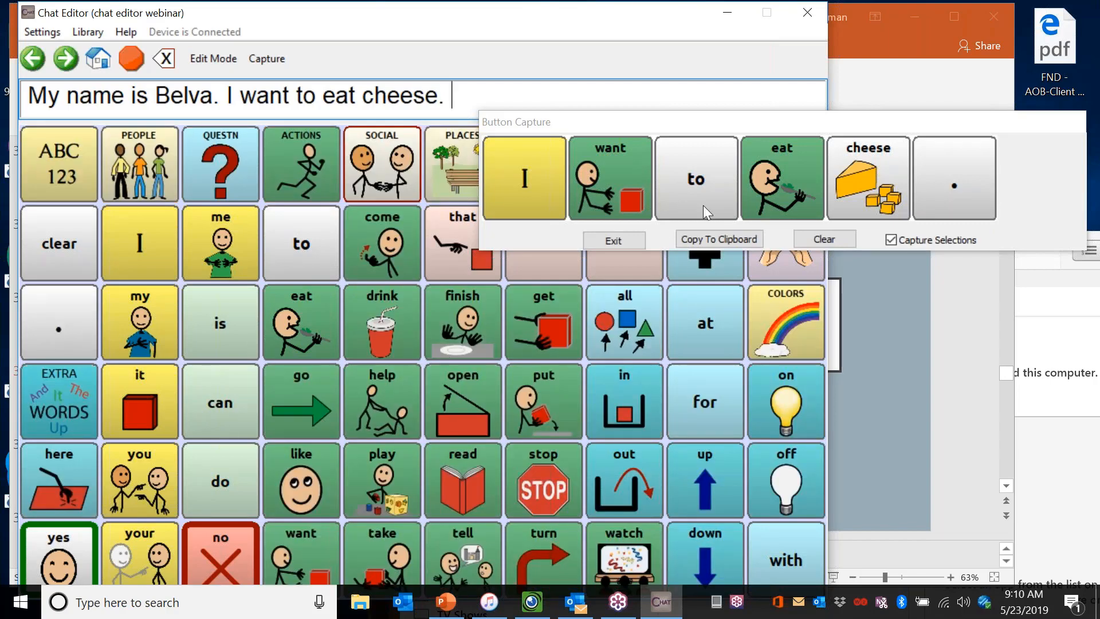
{"action": "left_click", "coordinate": [720, 239]}
{"action": "left_click", "coordinate": [720, 238]}
Switch to Outlook, create a new email and paste the captured button sequence above the signature.
{"action": "mouse_move", "coordinate": [575, 608]}
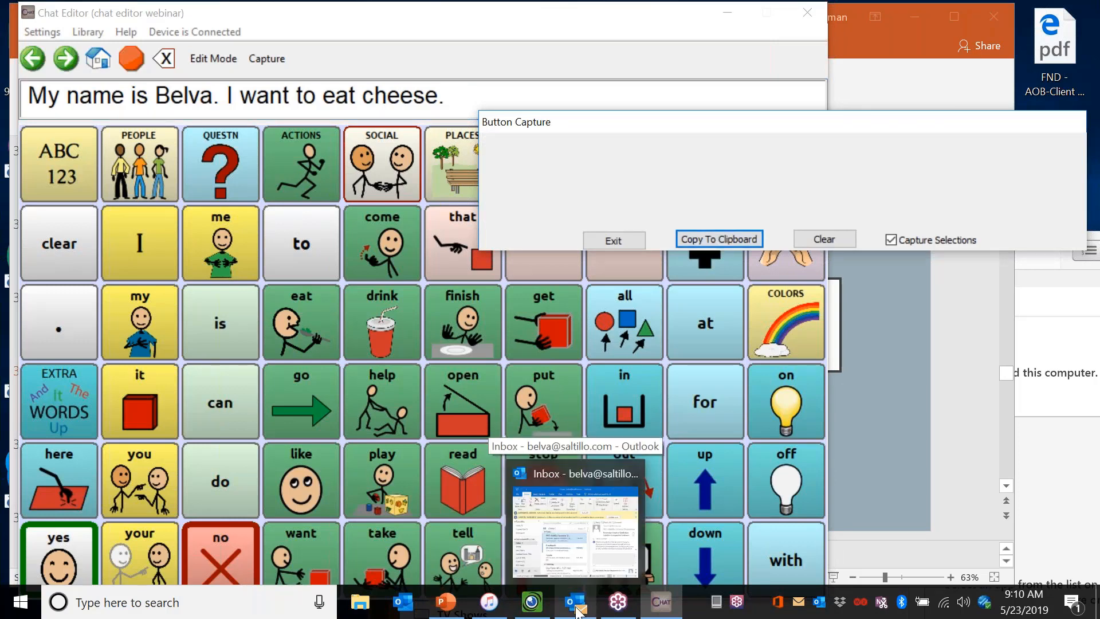
{"action": "left_click", "coordinate": [576, 610]}
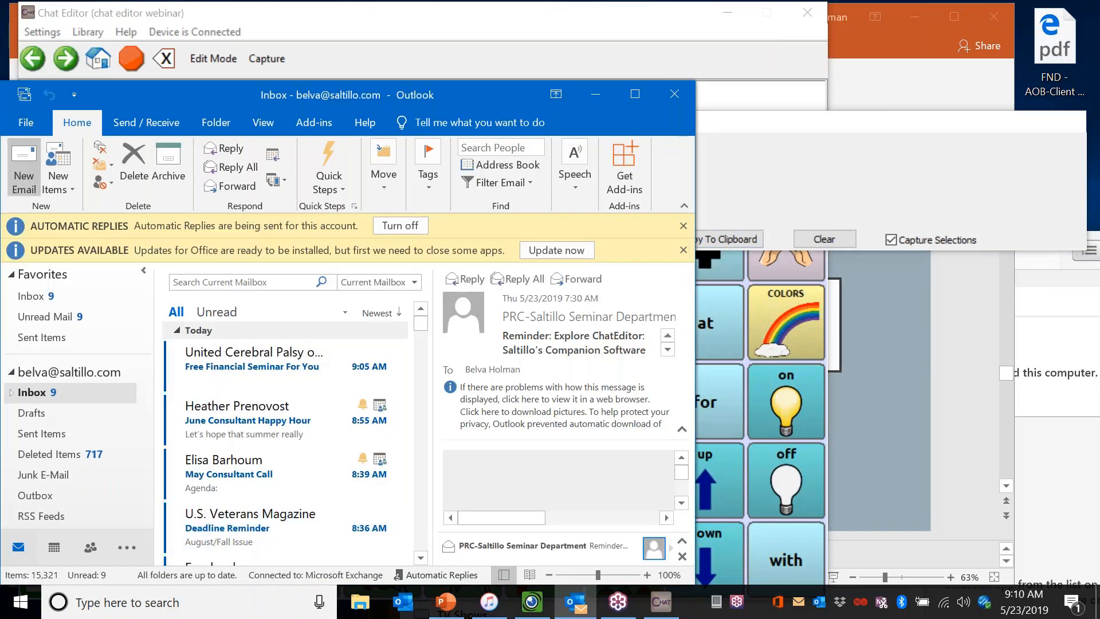
{"action": "key", "text": "ctrl+n"}
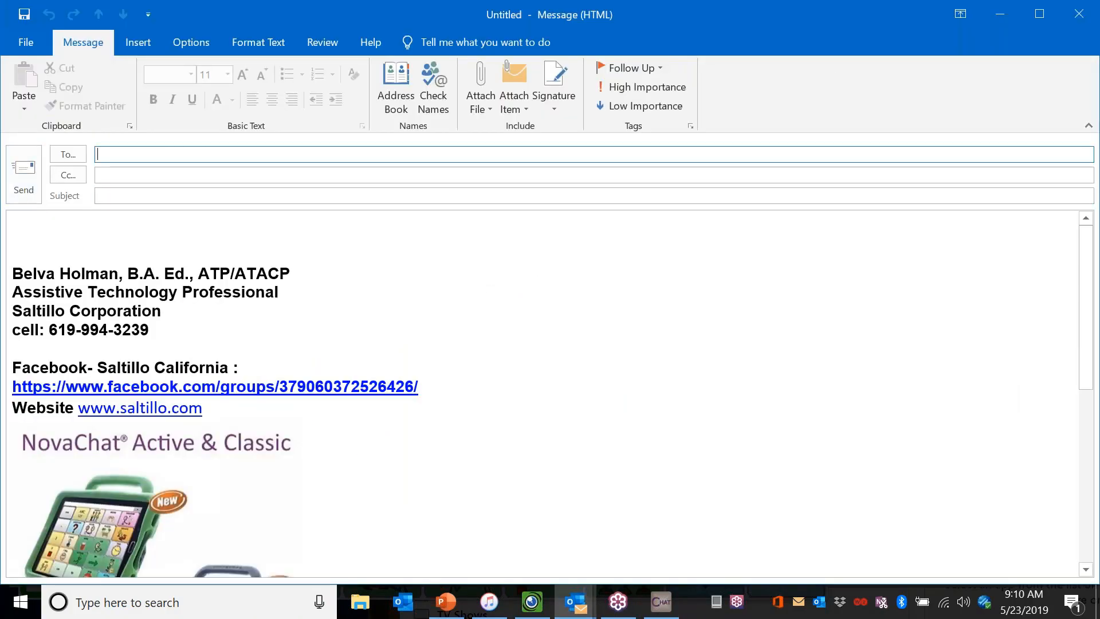
{"action": "left_click", "coordinate": [39, 229]}
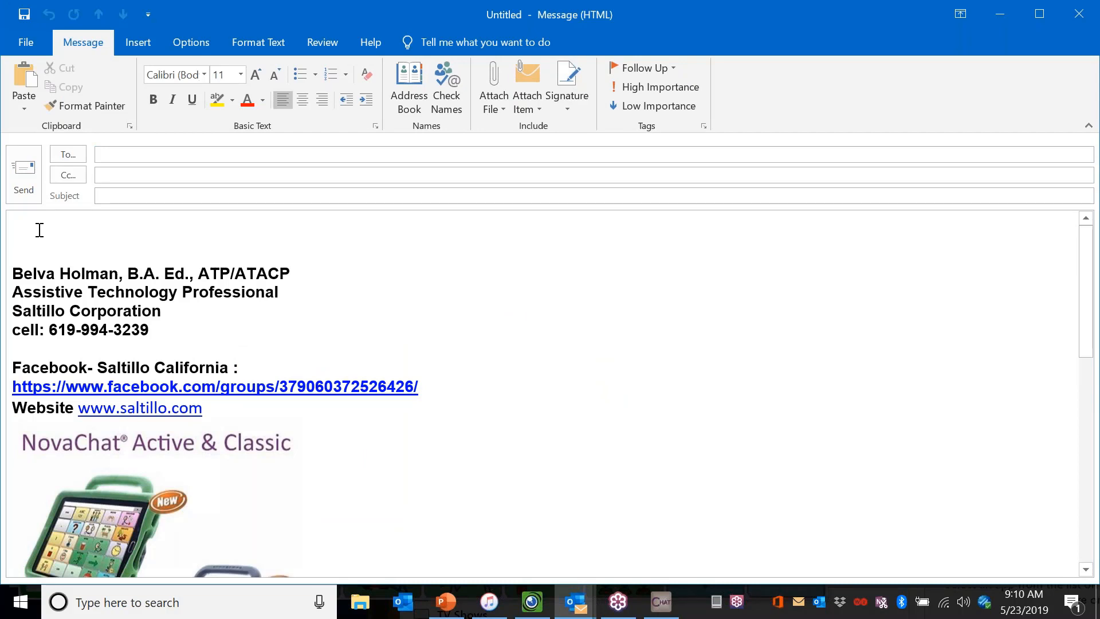
{"action": "key", "text": "ctrl+v"}
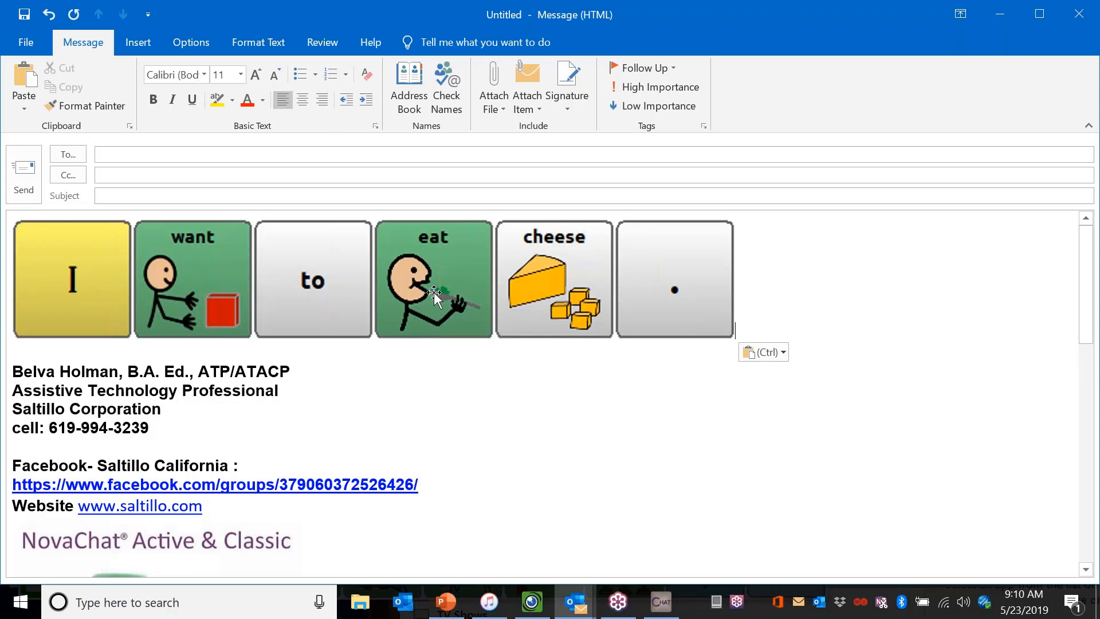
Enlarge the pasted button picture slightly in the email, then switch back to Chat Editor.
{"action": "left_click", "coordinate": [346, 289]}
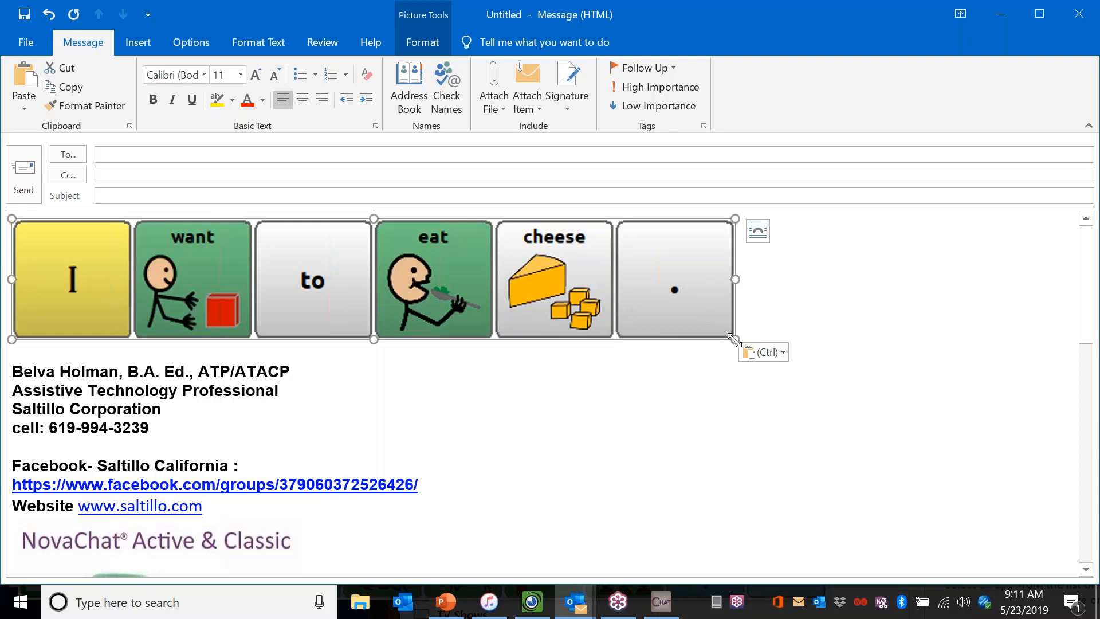
{"action": "mouse_move", "coordinate": [735, 340]}
{"action": "left_mouse_down"}
{"action": "mouse_move", "coordinate": [791, 373]}
{"action": "mouse_move", "coordinate": [754, 342]}
{"action": "left_mouse_up"}
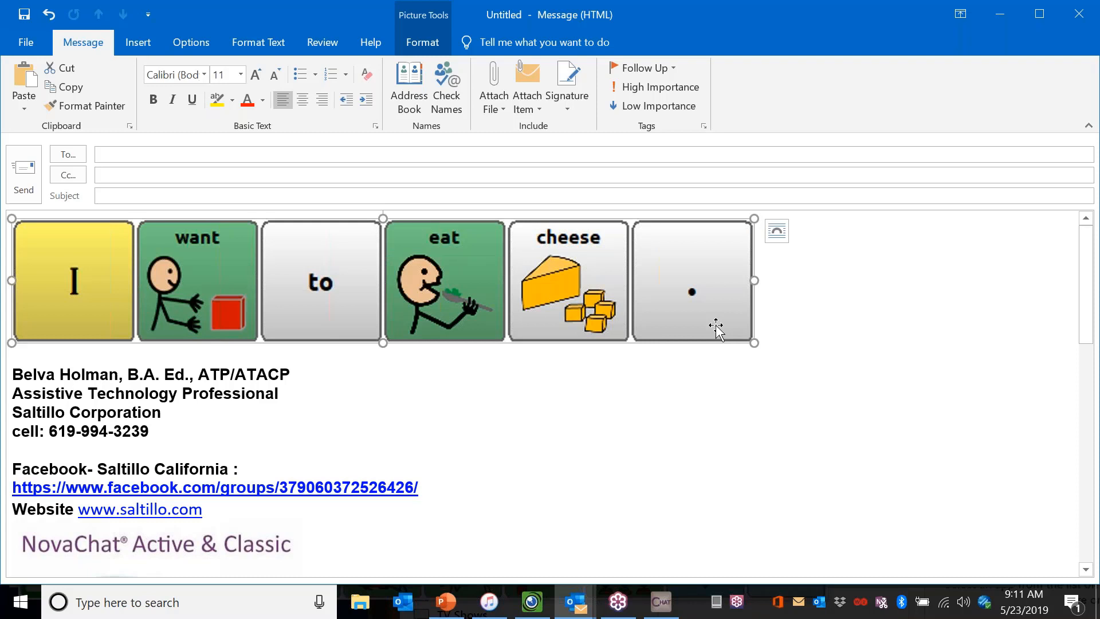
{"action": "left_click", "coordinate": [716, 175]}
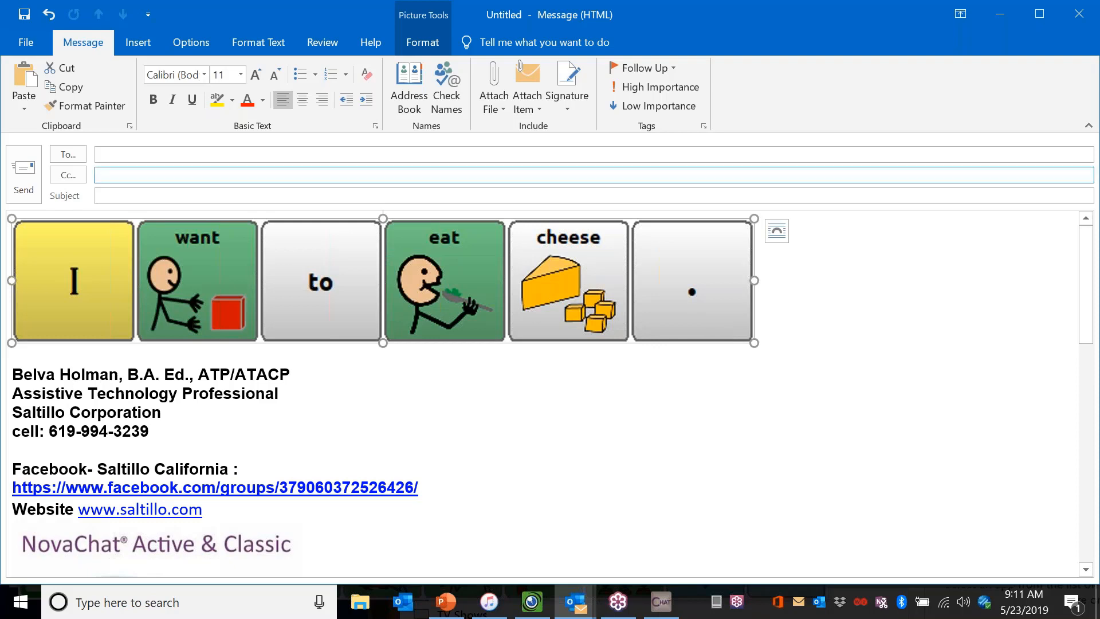
{"action": "left_click", "coordinate": [660, 602]}
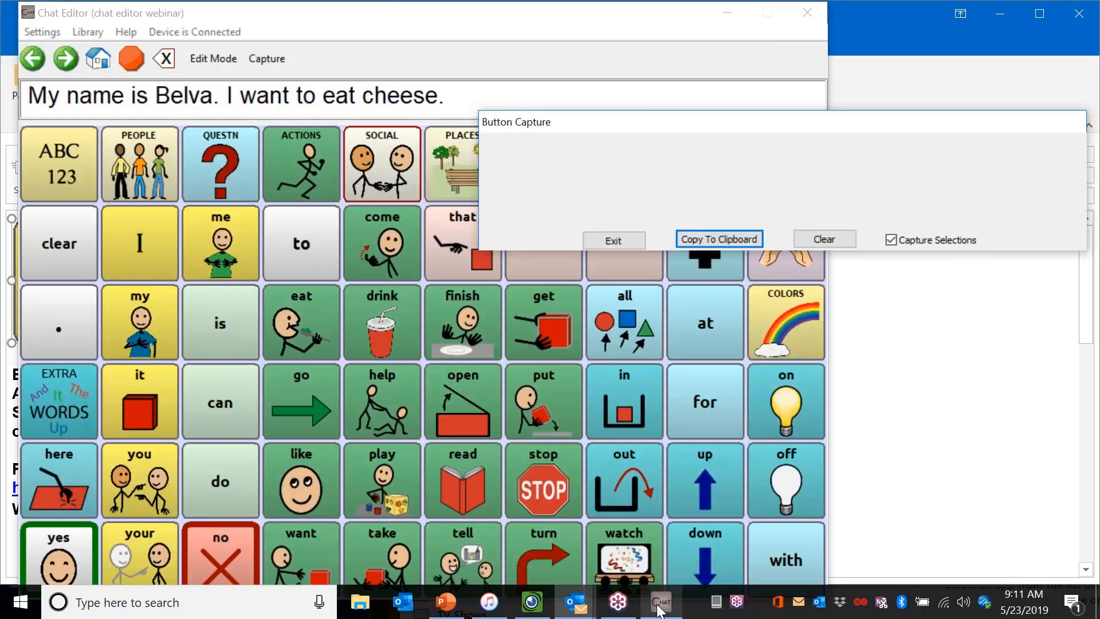
Clear the message and capture the buttons I, want, to and go, followed by the PLACES button.
{"action": "left_click", "coordinate": [53, 246]}
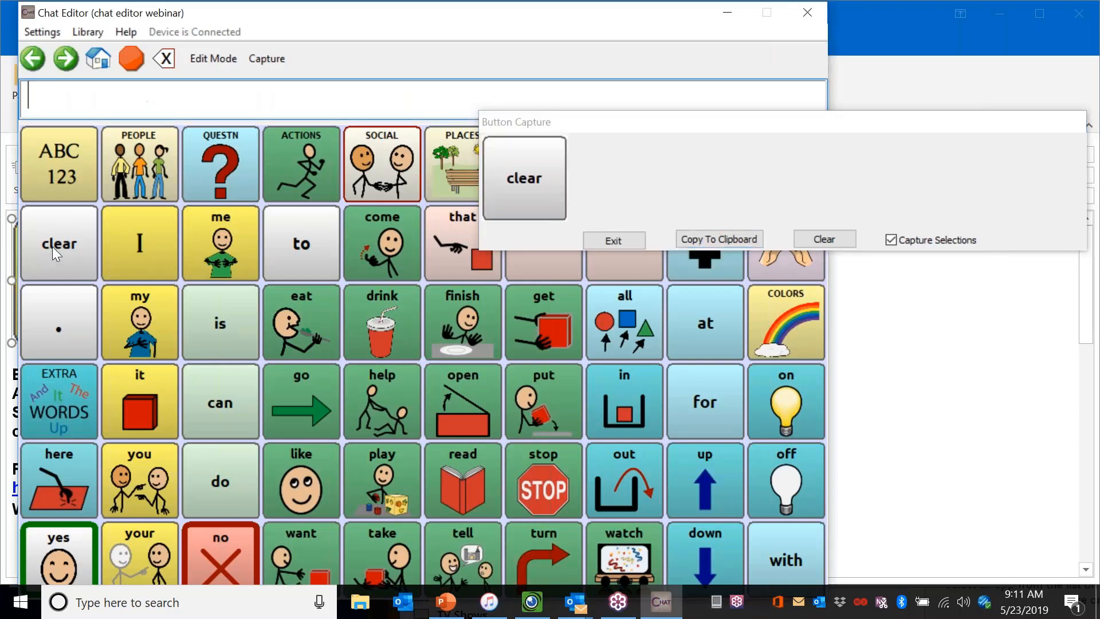
{"action": "left_click", "coordinate": [142, 239]}
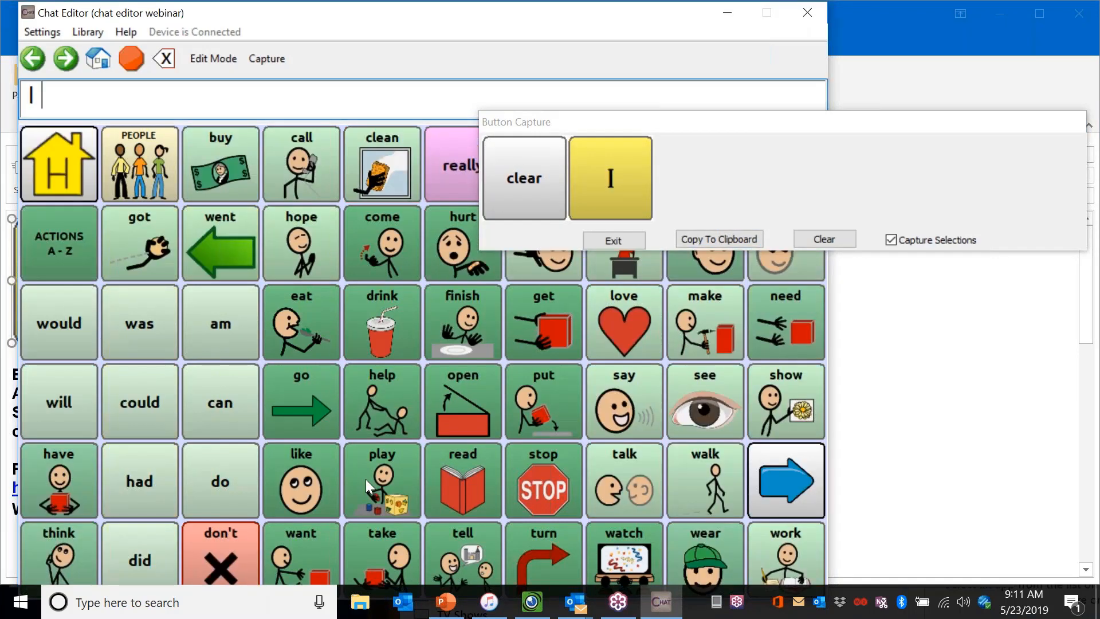
{"action": "left_click", "coordinate": [308, 543]}
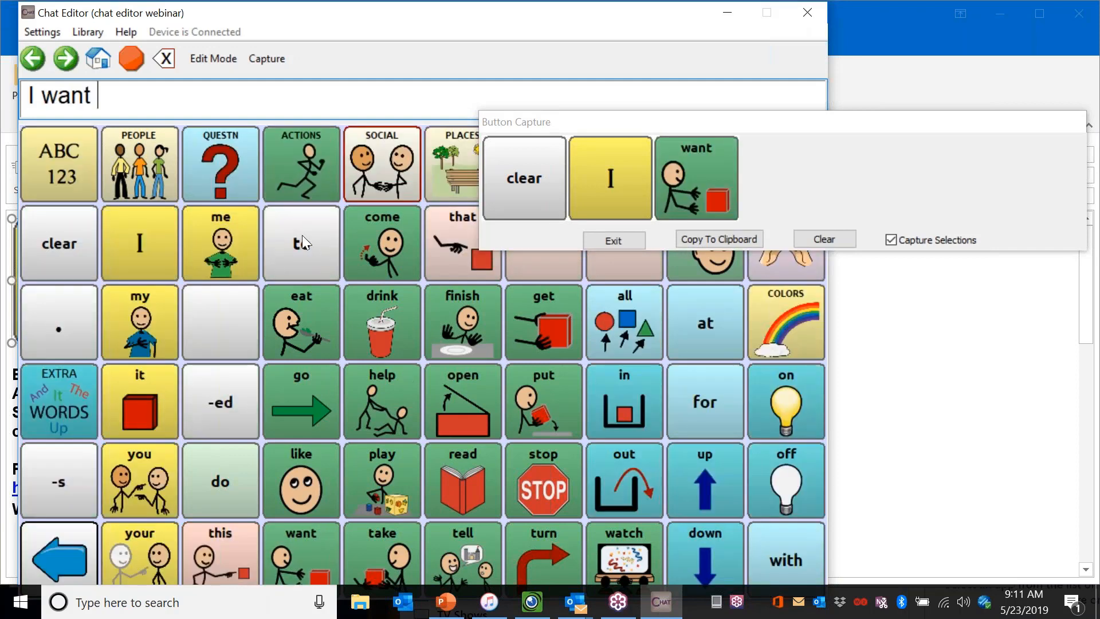
{"action": "left_click", "coordinate": [301, 235]}
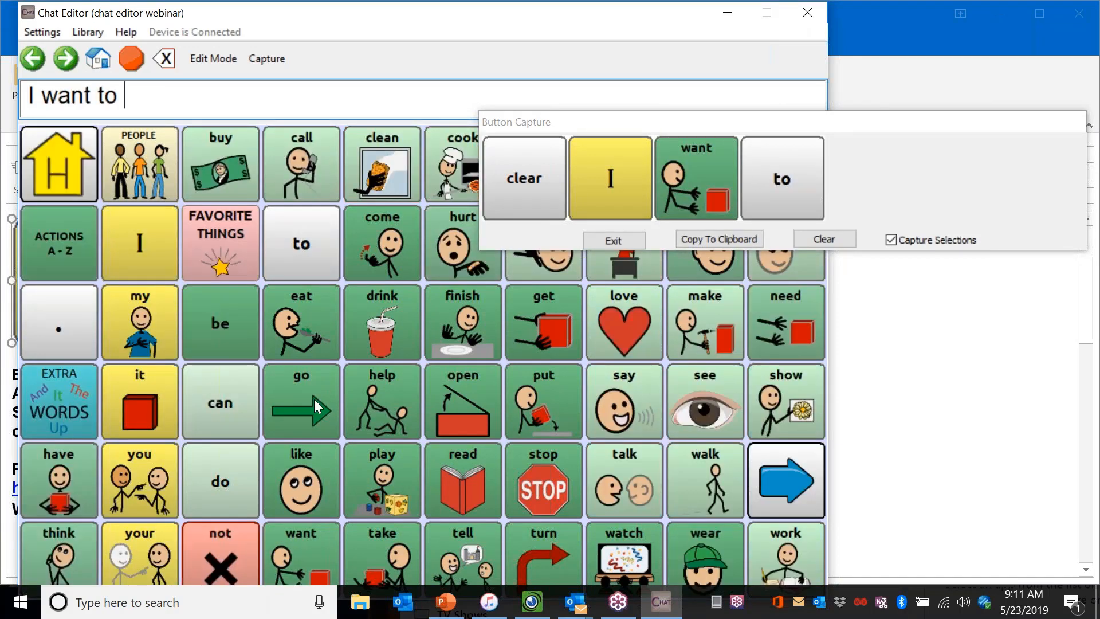
{"action": "left_click", "coordinate": [314, 399]}
{"action": "left_click", "coordinate": [312, 396]}
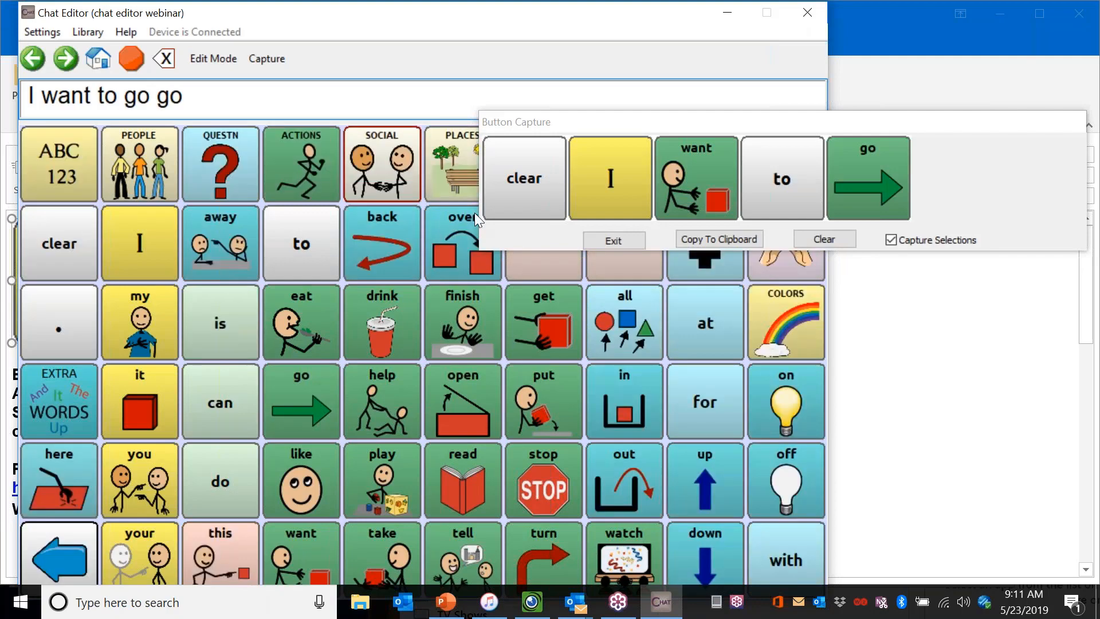
{"action": "left_click", "coordinate": [445, 142]}
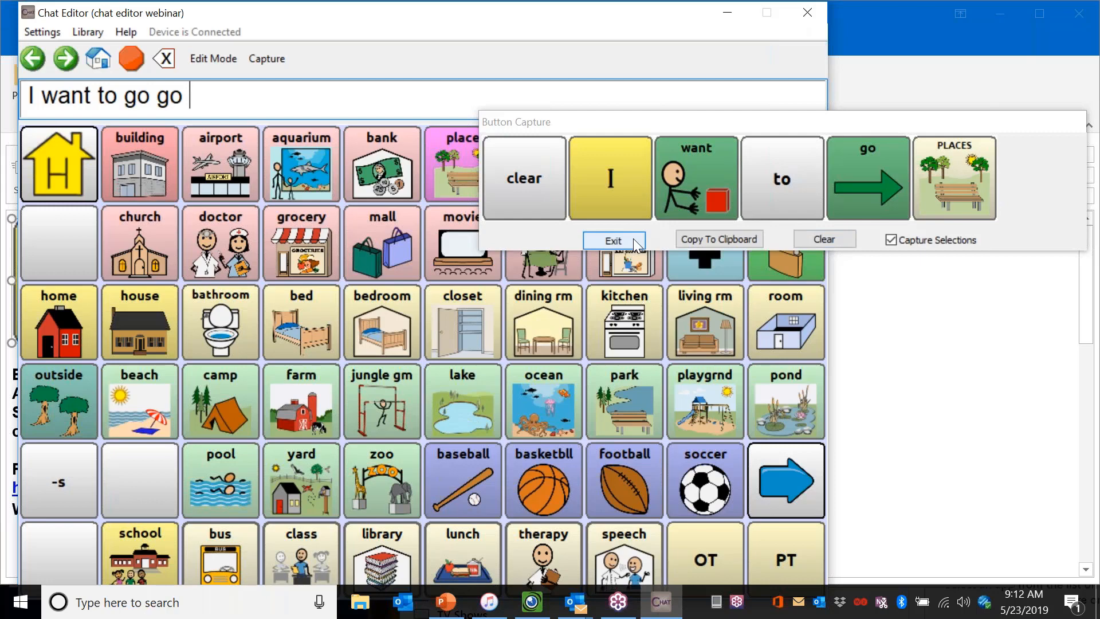
Exit the button capture and close the Outlook email without saving its changes.
{"action": "left_click", "coordinate": [613, 240]}
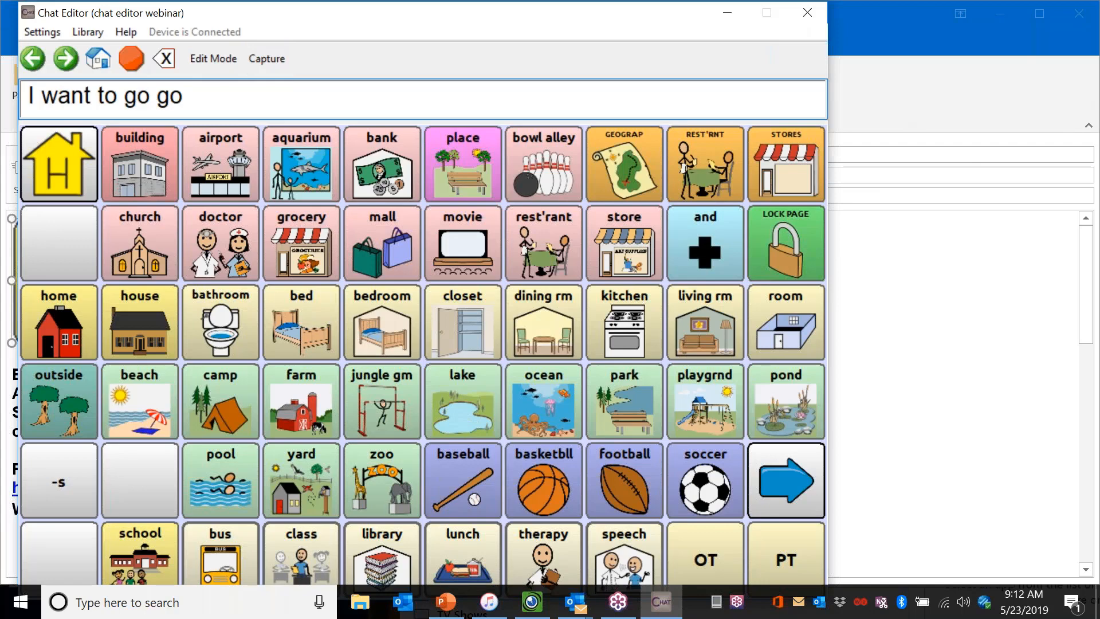
{"action": "left_click", "coordinate": [1078, 13]}
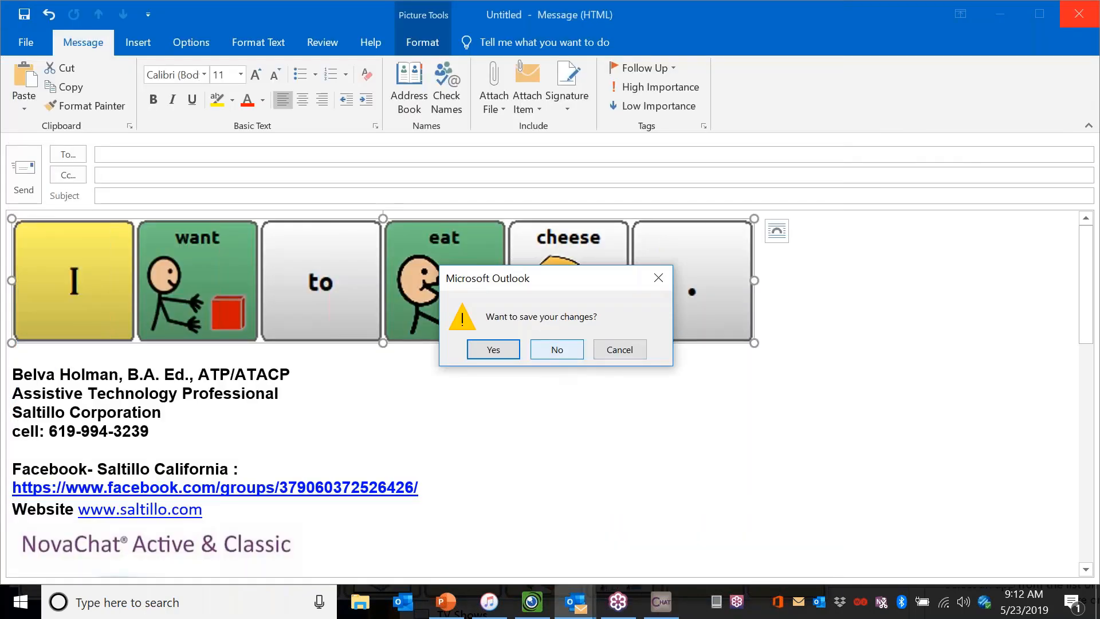
{"action": "left_click", "coordinate": [557, 349]}
Return to the PowerPoint slide show, advance to the slide on transferring vocabs with a connected device, and end the show.
{"action": "left_click", "coordinate": [94, 87]}
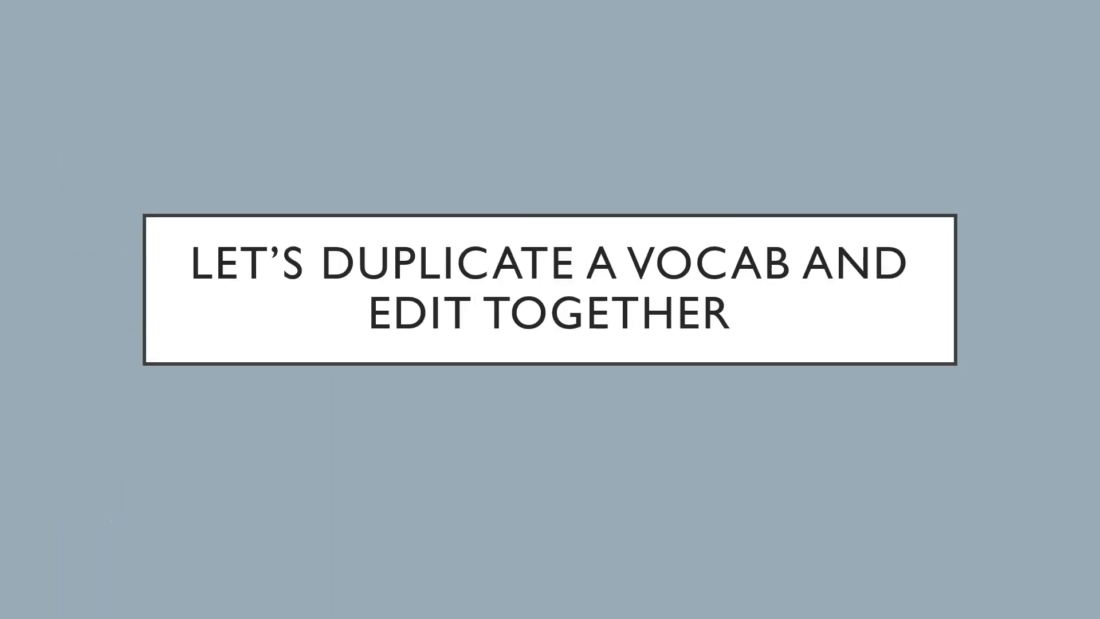
{"action": "key", "text": "Right"}
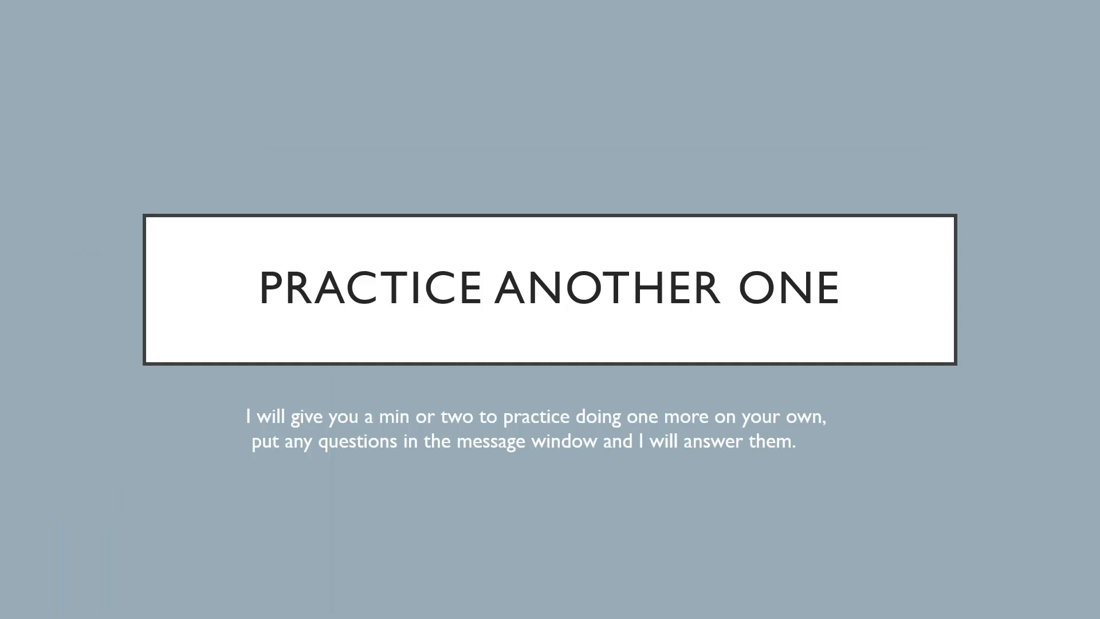
{"action": "key", "text": "Right"}
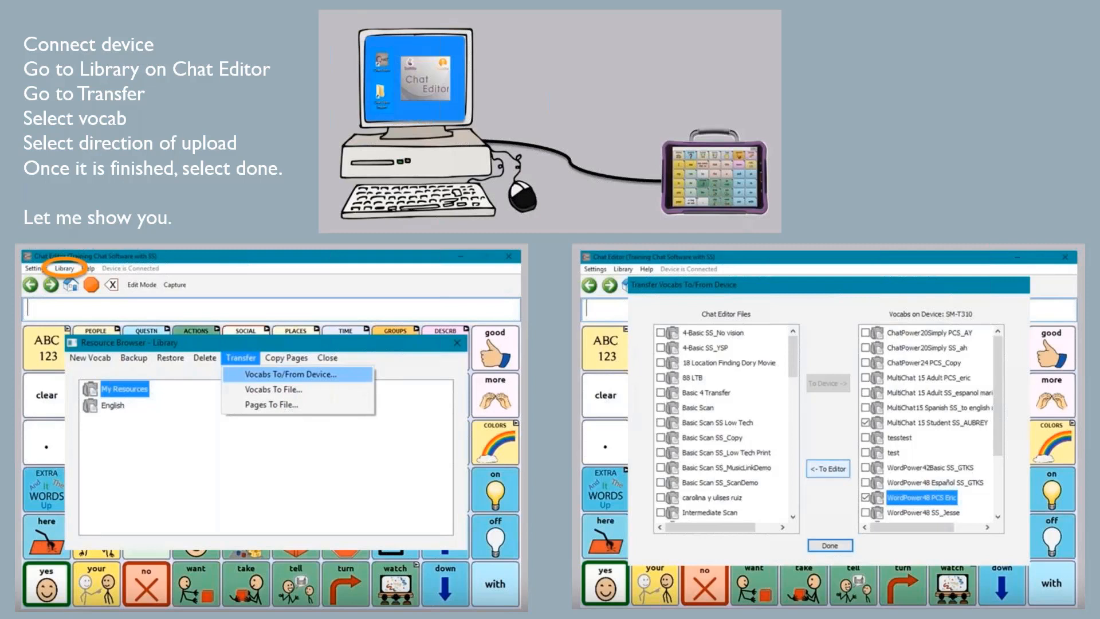
{"action": "key", "text": "Escape"}
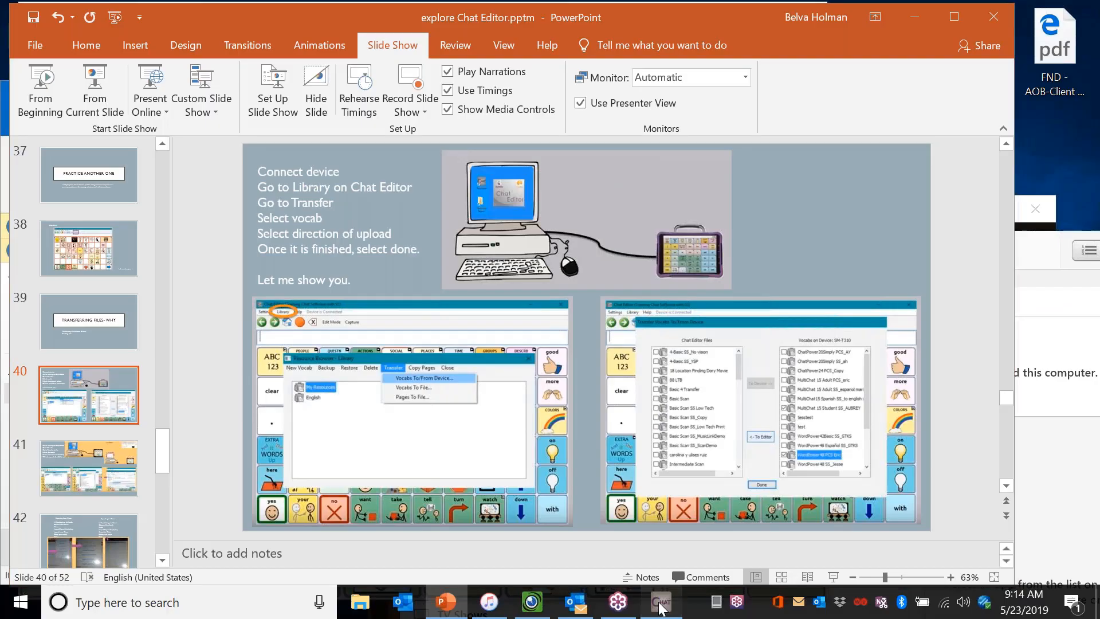
Switch to Chat Editor, return to the home page and open the library's vocab transfer to and from the device.
{"action": "left_click", "coordinate": [662, 607]}
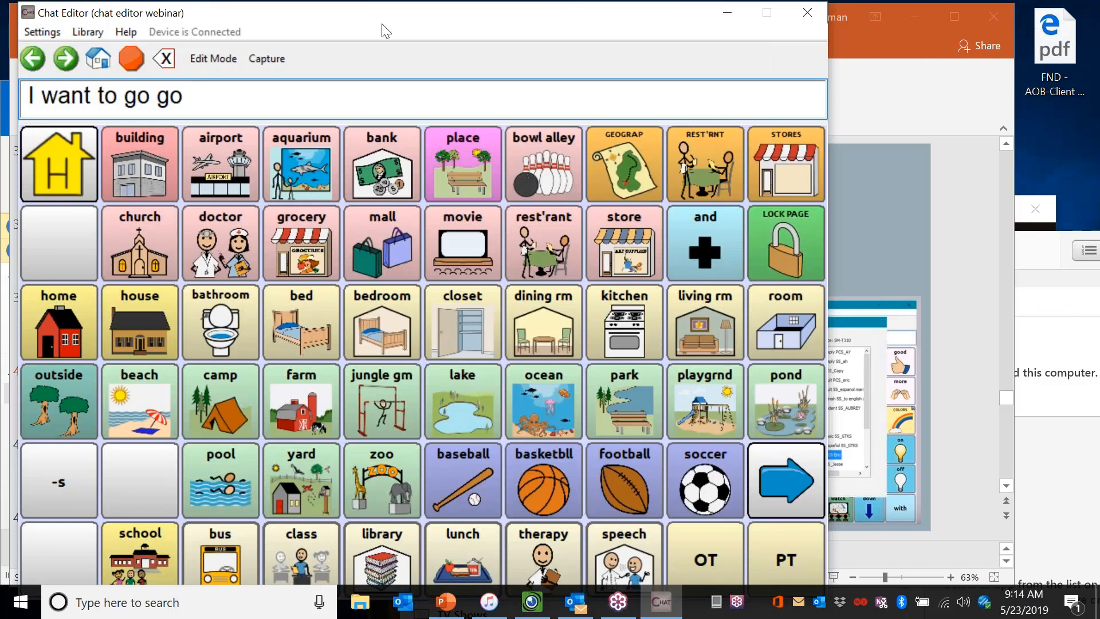
{"action": "left_click", "coordinate": [63, 130]}
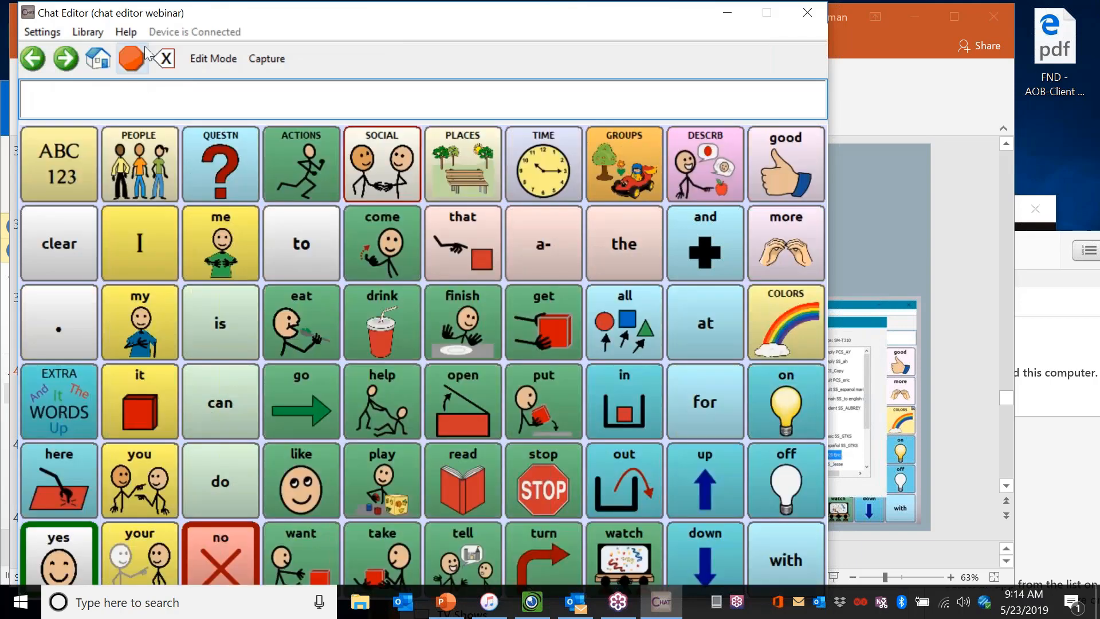
{"action": "left_click", "coordinate": [83, 32]}
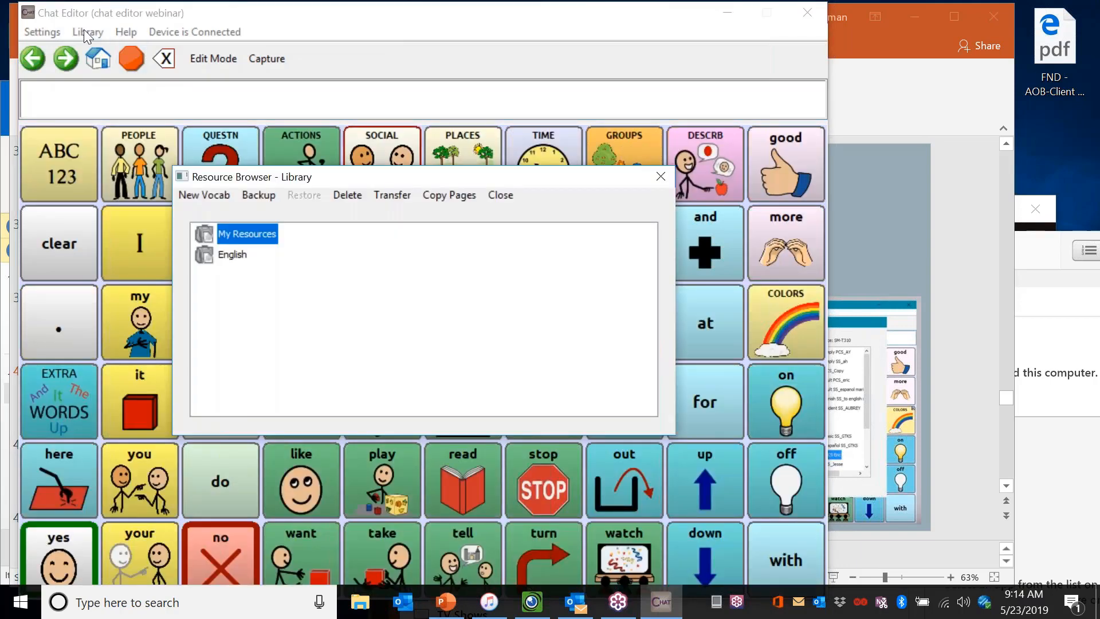
{"action": "left_click", "coordinate": [394, 195]}
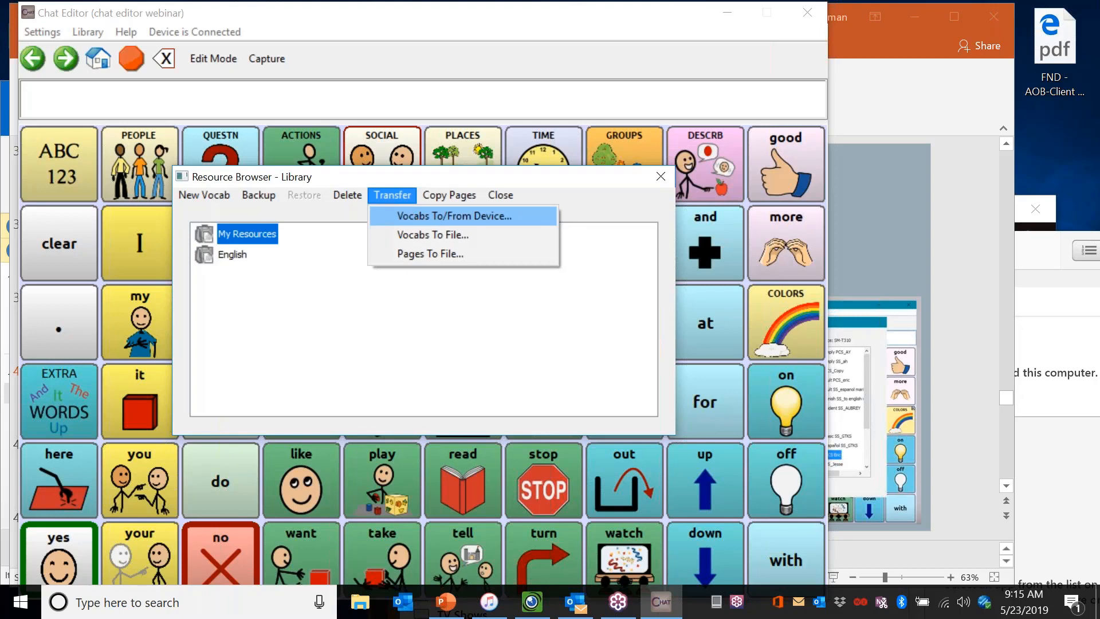
{"action": "key", "text": "Return"}
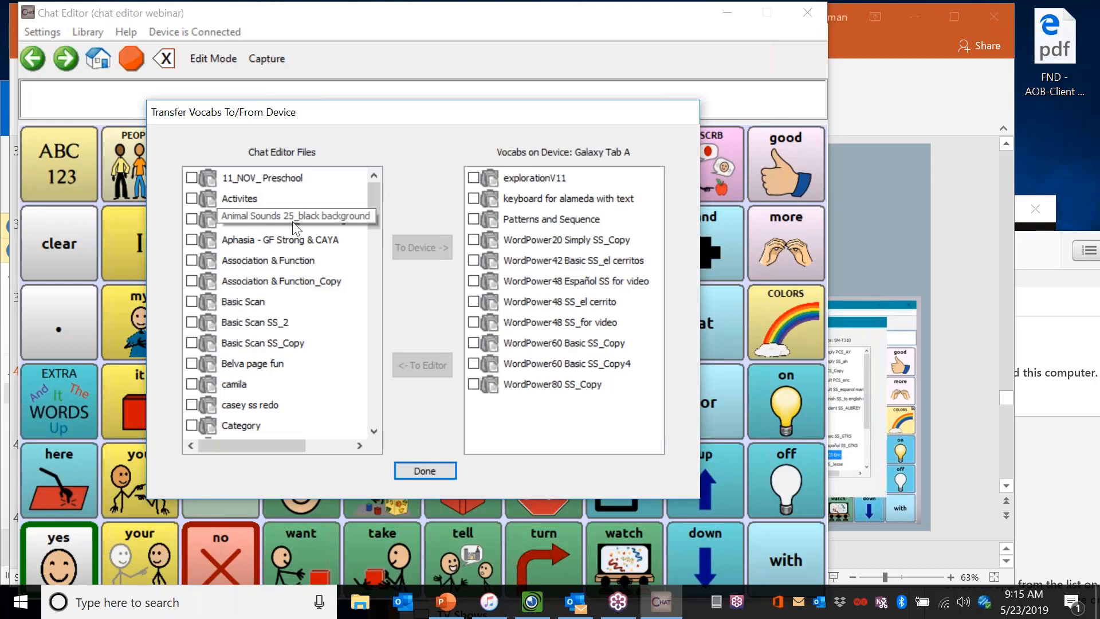
Transfer the vocab "Animal Sounds 25_black background" from Chat Editor to the device and finish the transfer.
{"action": "left_click", "coordinate": [191, 218]}
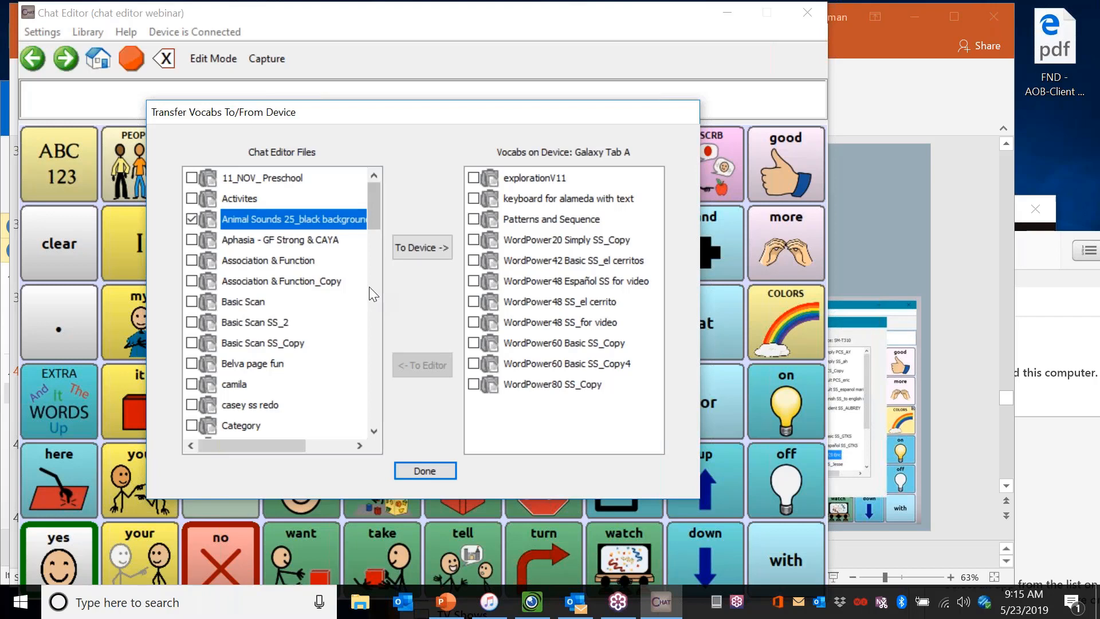
{"action": "left_click", "coordinate": [432, 245]}
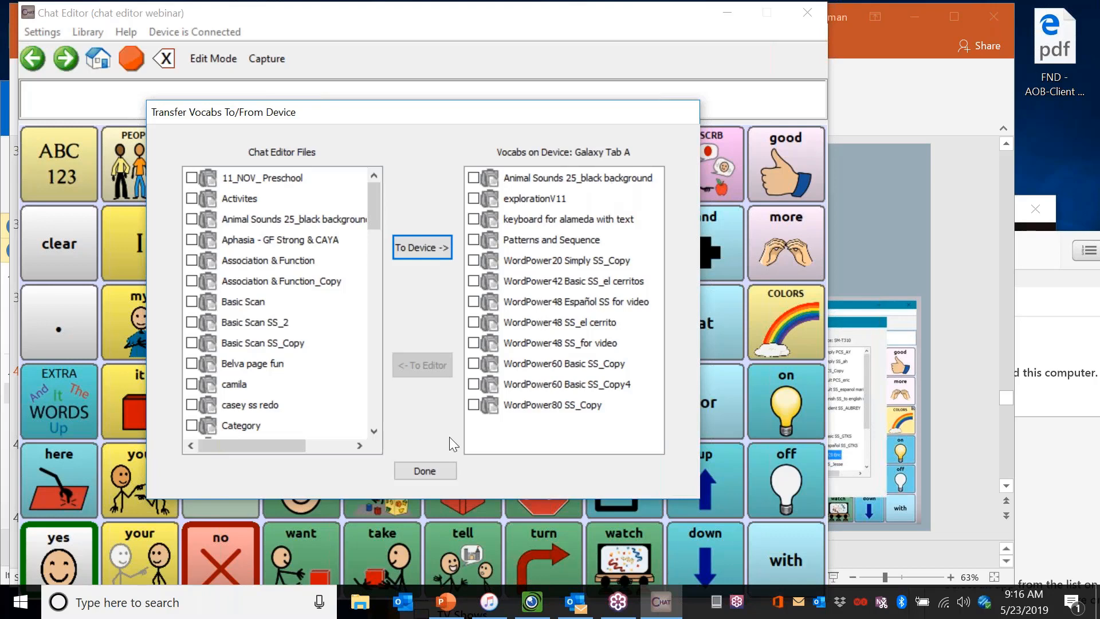
{"action": "left_click", "coordinate": [425, 471]}
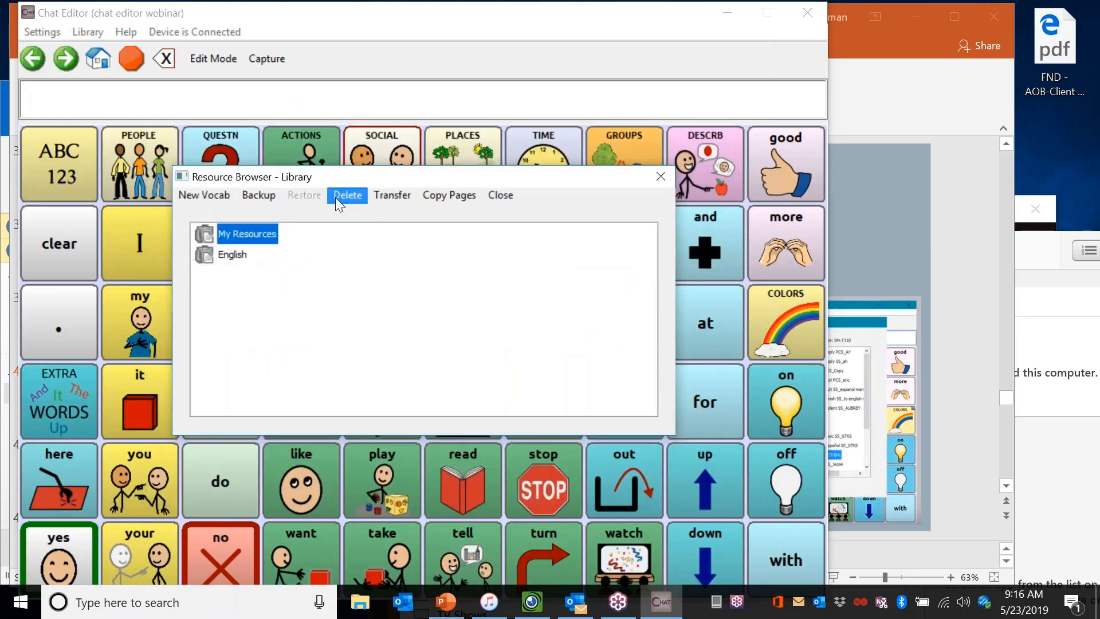
Transfer the vocab "explorationV11" from the device to Chat Editor, overwriting the existing copy, and finish the transfer.
{"action": "left_click", "coordinate": [404, 191]}
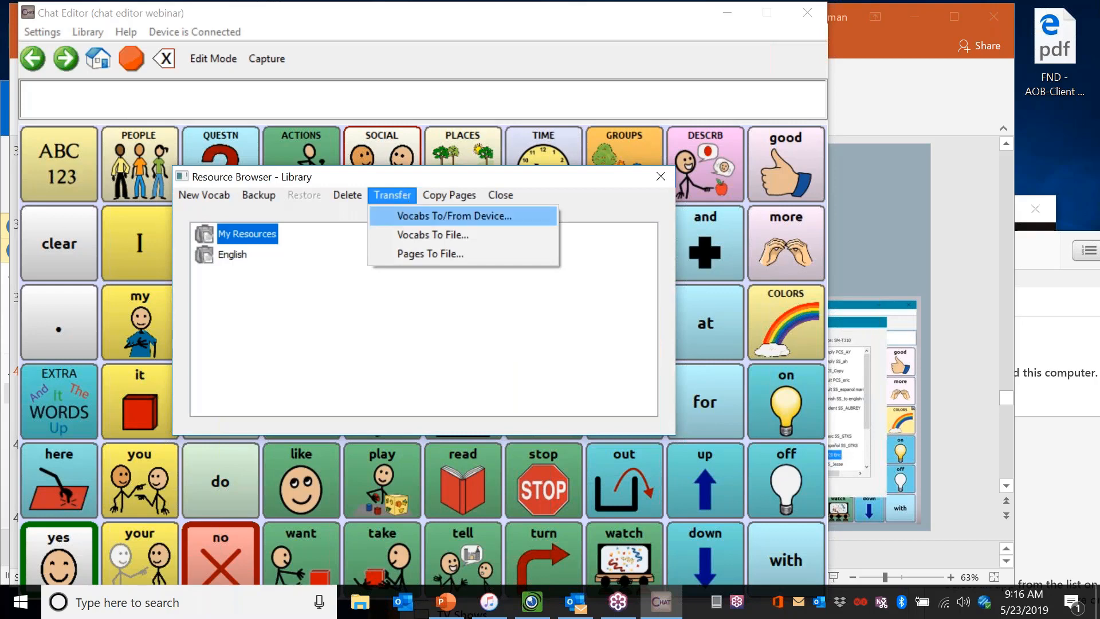
{"action": "left_click", "coordinate": [452, 215]}
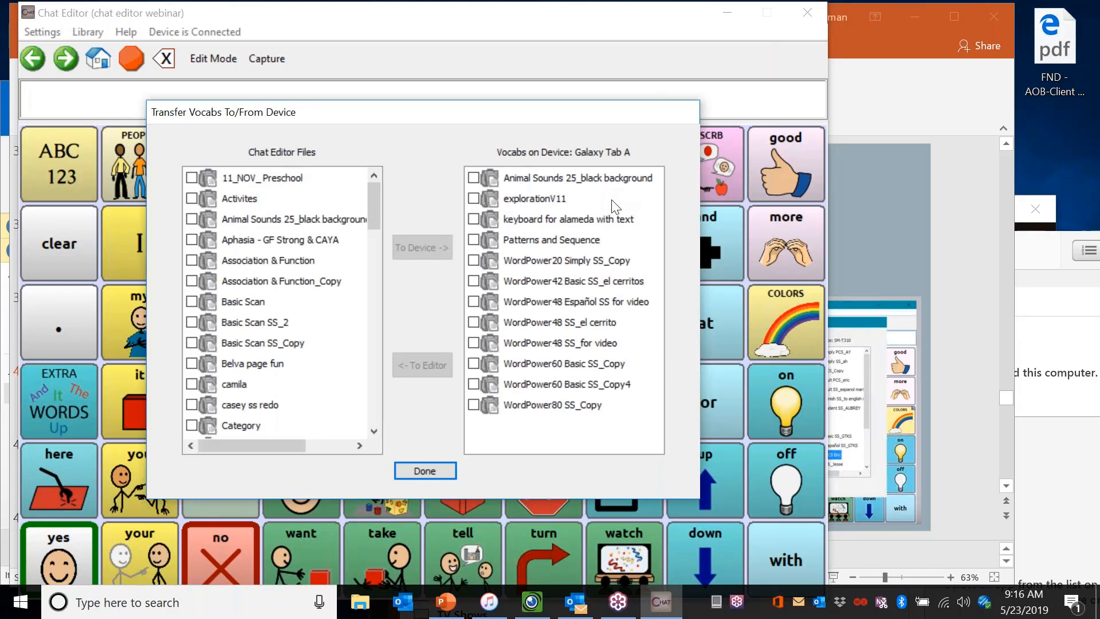
{"action": "left_click", "coordinate": [473, 199]}
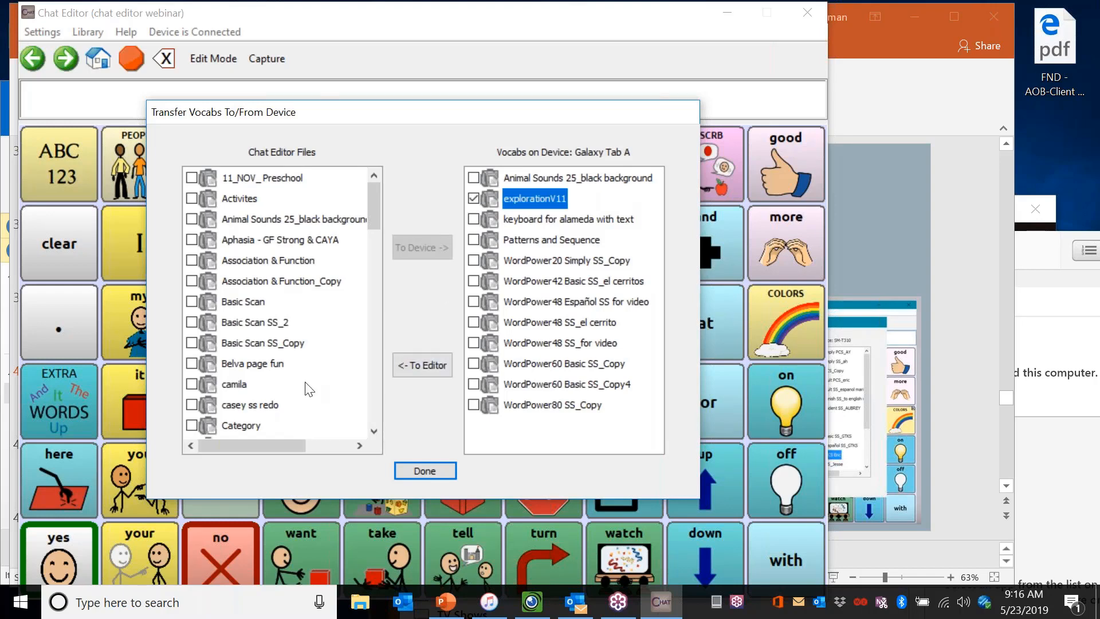
{"action": "left_click", "coordinate": [433, 364]}
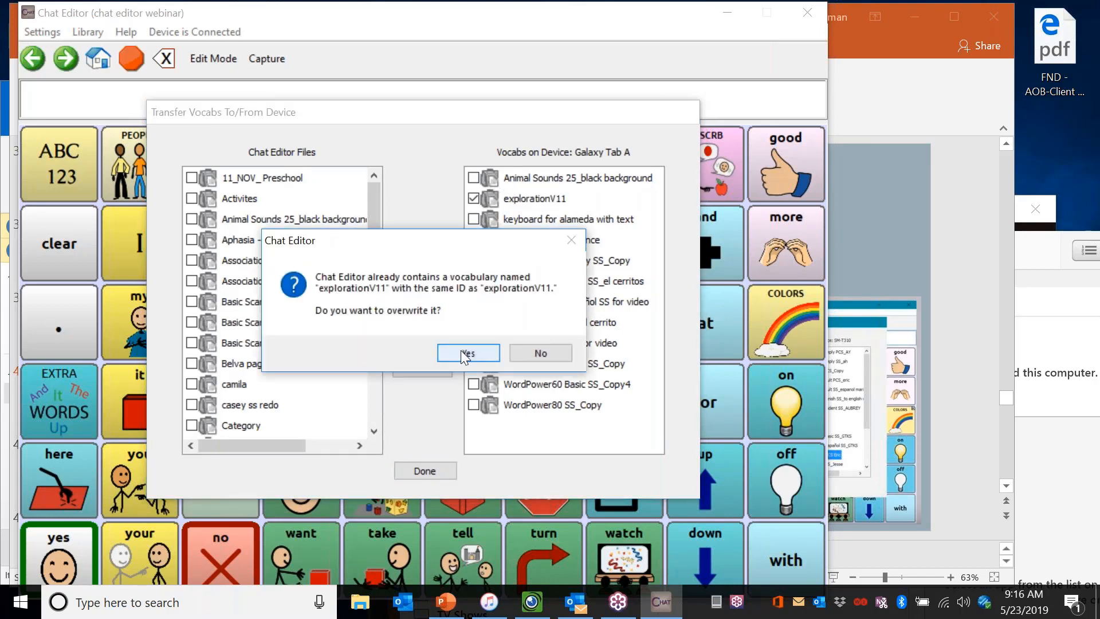
{"action": "left_click", "coordinate": [462, 352]}
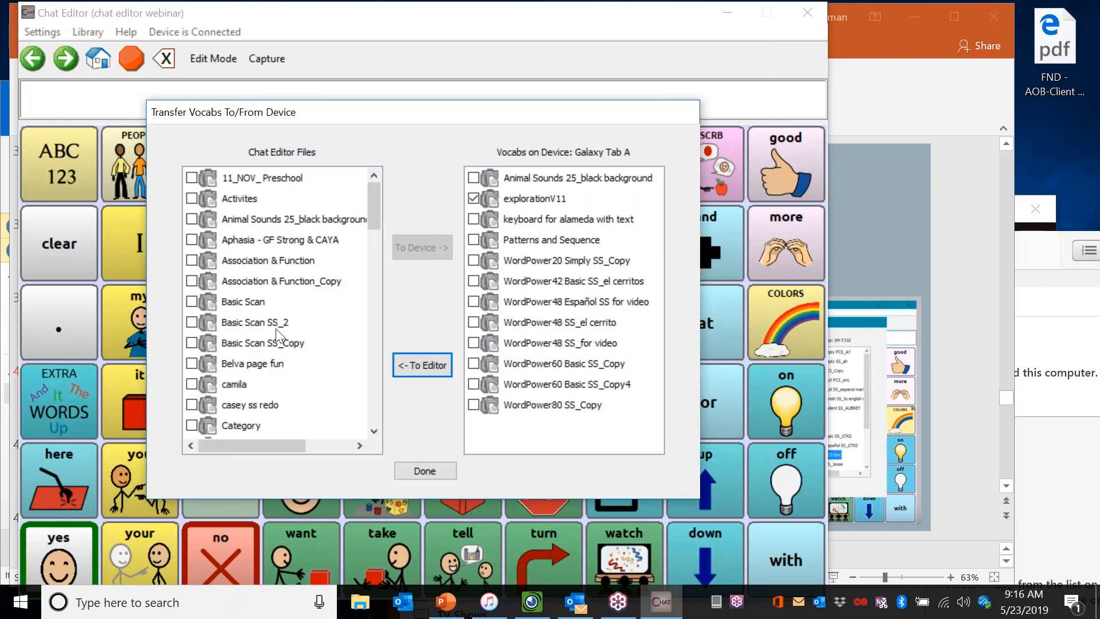
{"action": "left_click", "coordinate": [423, 470]}
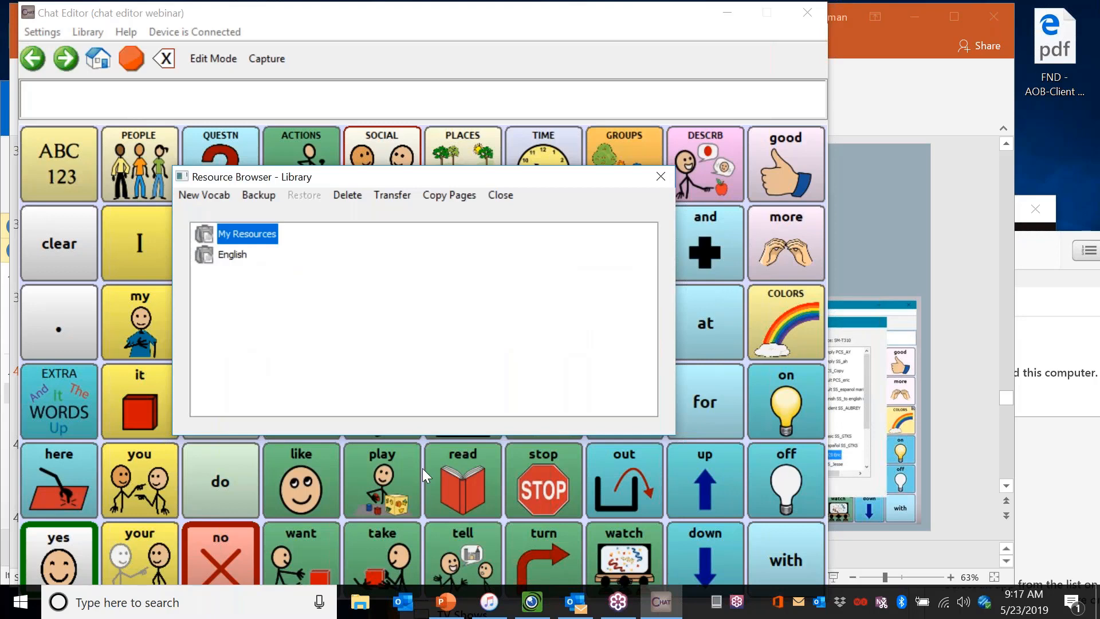
Close the library window and switch back to the PowerPoint presentation.
{"action": "left_click", "coordinate": [659, 177]}
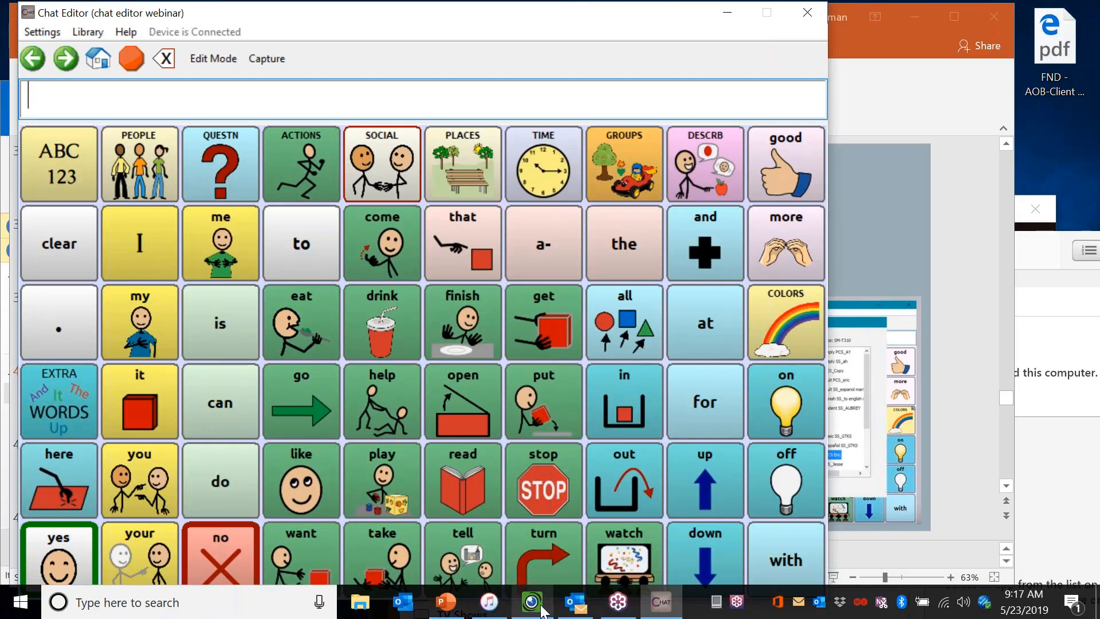
{"action": "left_click", "coordinate": [442, 606]}
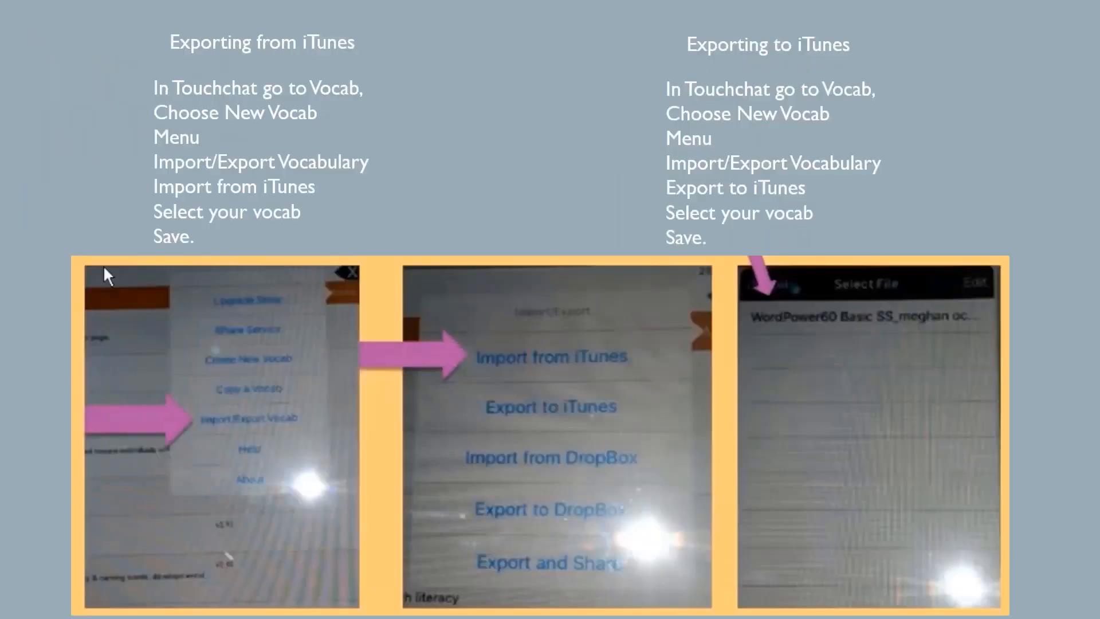